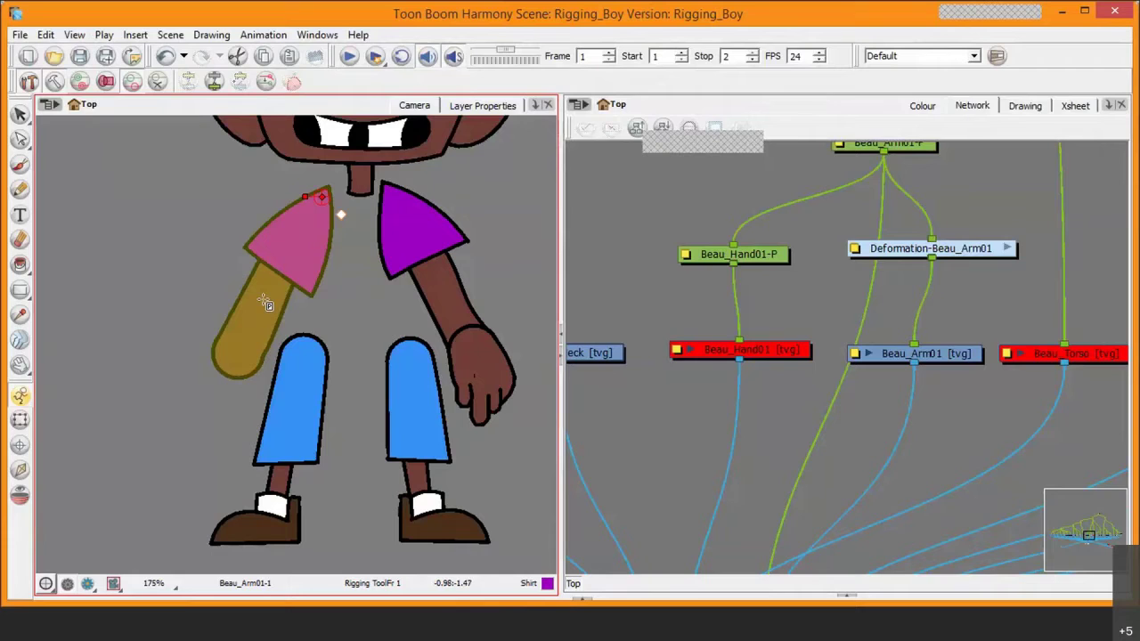
- Rig Beau_Arm01 with a bone from shoulder to elbow and a second bone ending at the wrist, then activate the Transform tool
{"action": "left_click", "coordinate": [262, 299]}
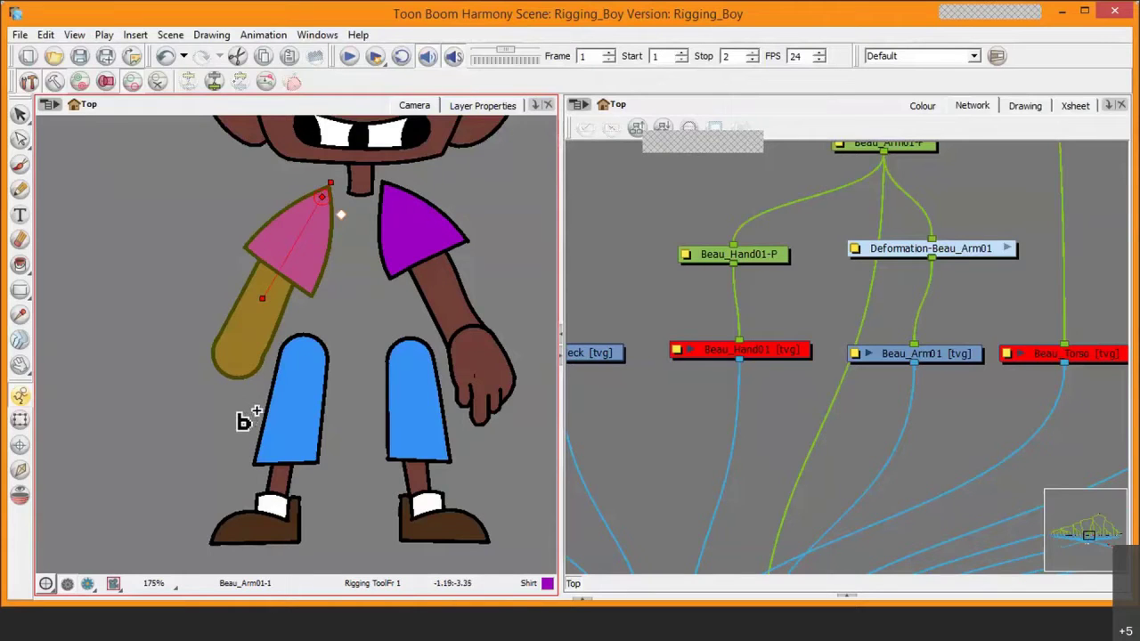
{"action": "left_click", "coordinate": [230, 365]}
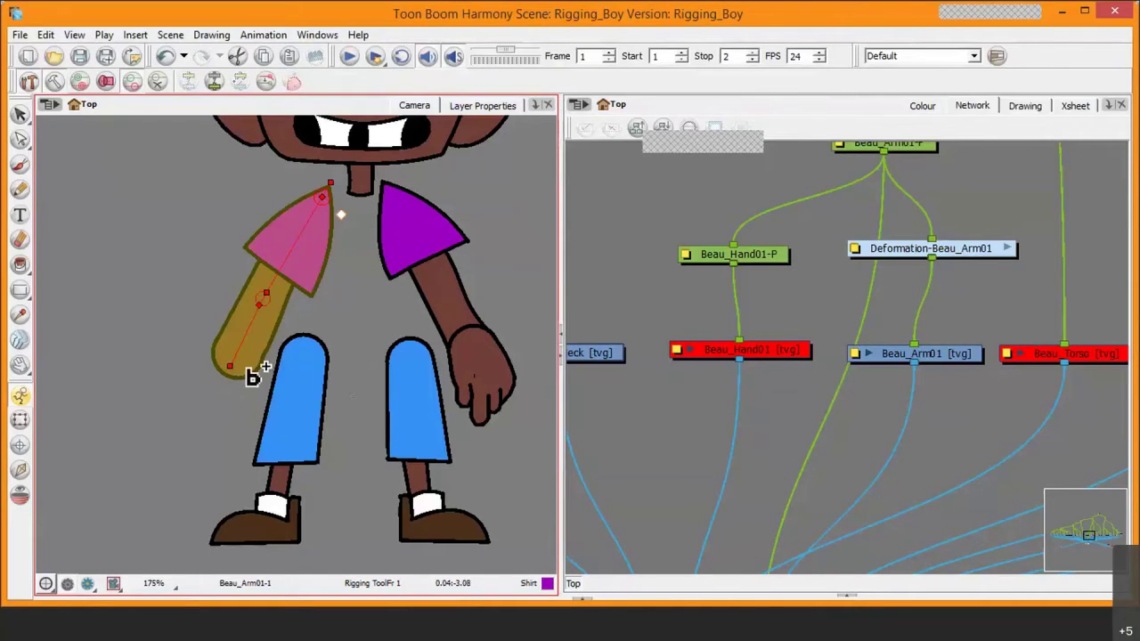
{"action": "left_click", "coordinate": [55, 83]}
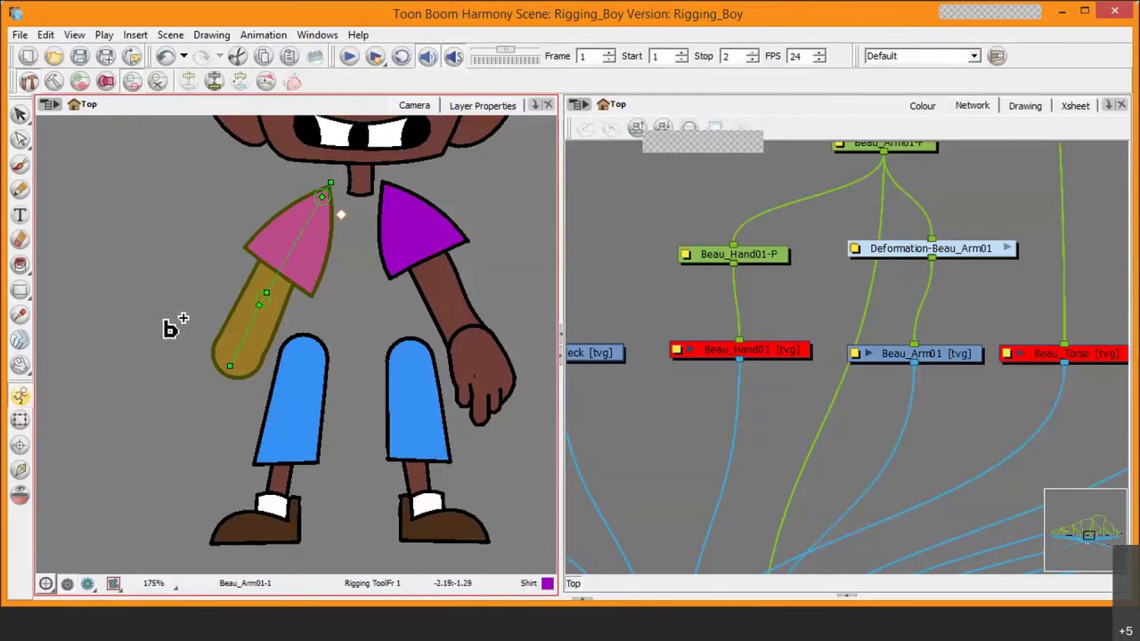
{"action": "left_click", "coordinate": [20, 420]}
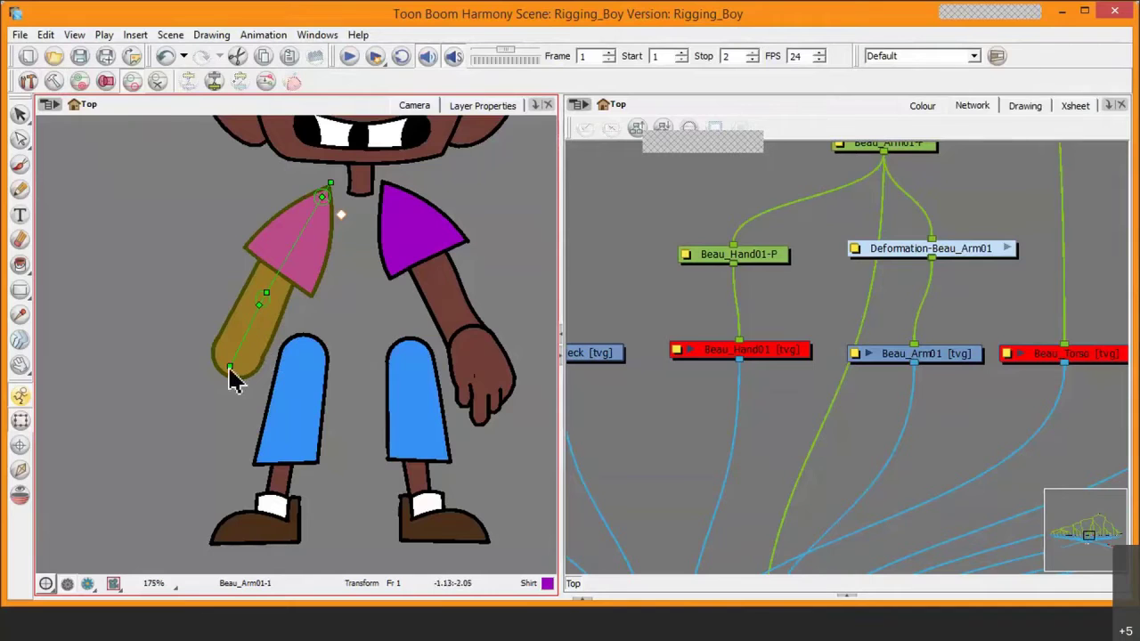
- Try bending the forearm bone toward the body and swinging the whole arm from the shoulder, undoing each test pose
{"action": "left_click_drag", "start_coordinate": [243, 334], "coordinate": [411, 380]}
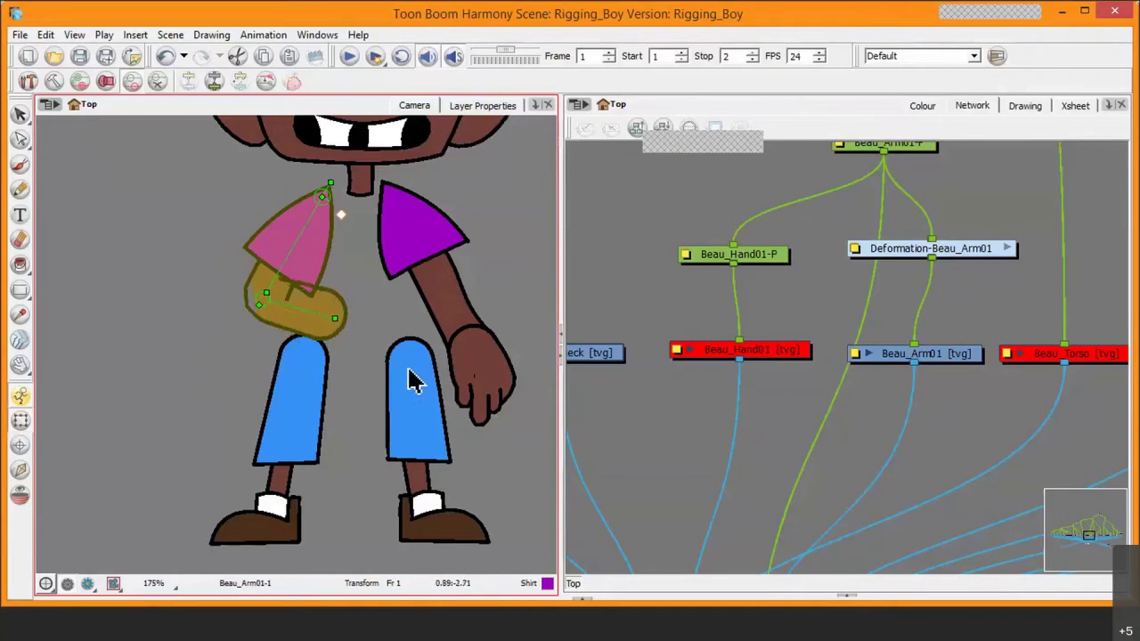
{"action": "key", "text": "ctrl+z"}
{"action": "left_click_drag", "start_coordinate": [331, 181], "coordinate": [343, 219]}
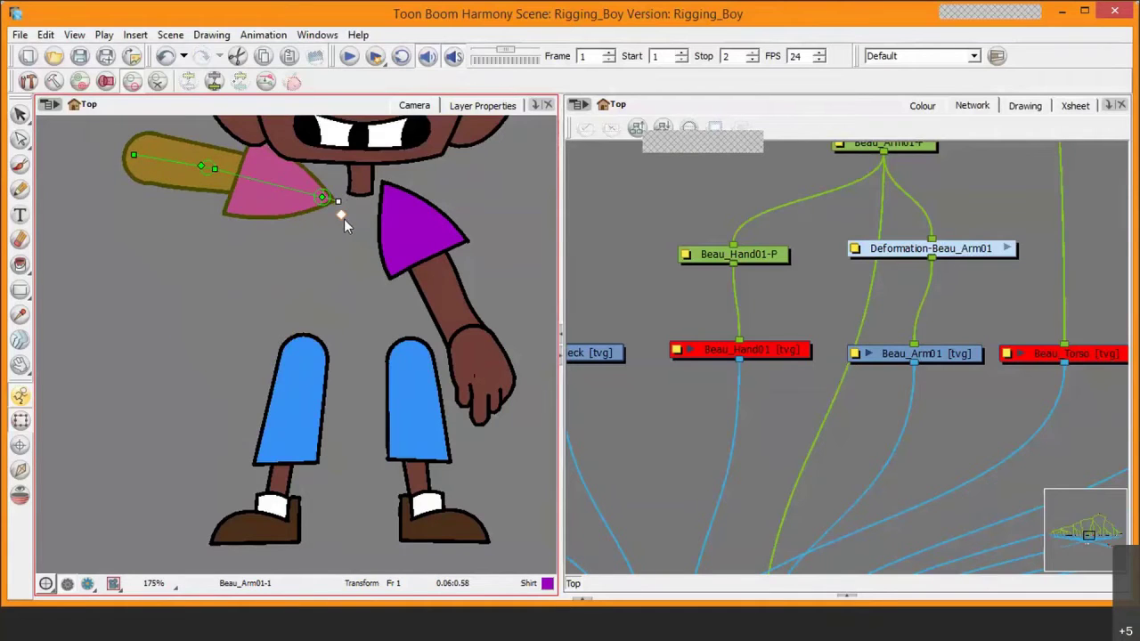
{"action": "key", "text": "ctrl+z"}
{"action": "mouse_move", "coordinate": [236, 376]}
{"action": "left_mouse_down"}
{"action": "mouse_move", "coordinate": [160, 461]}
{"action": "mouse_move", "coordinate": [35, 405]}
{"action": "mouse_move", "coordinate": [40, 298]}
{"action": "mouse_move", "coordinate": [78, 252]}
{"action": "mouse_move", "coordinate": [61, 229]}
{"action": "mouse_move", "coordinate": [227, 369]}
{"action": "left_mouse_up"}
{"action": "key", "text": "ctrl+z"}
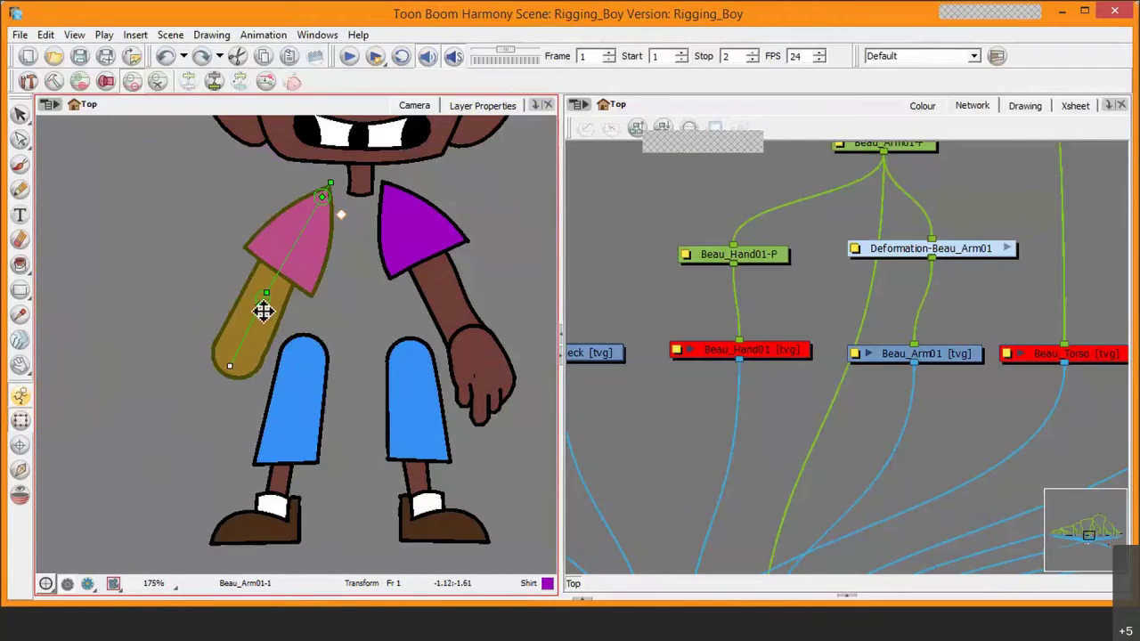
- Try a wider elbow bend radius on Beau_Arm01 with the forearm raised, and undo the pose
{"action": "left_click_drag", "start_coordinate": [266, 310], "coordinate": [293, 323]}
{"action": "scroll", "coordinate": [293, 323], "scroll_direction": "up", "scroll_amount": 2}
{"action": "scroll", "coordinate": [257, 332], "scroll_direction": "up", "scroll_amount": 2}
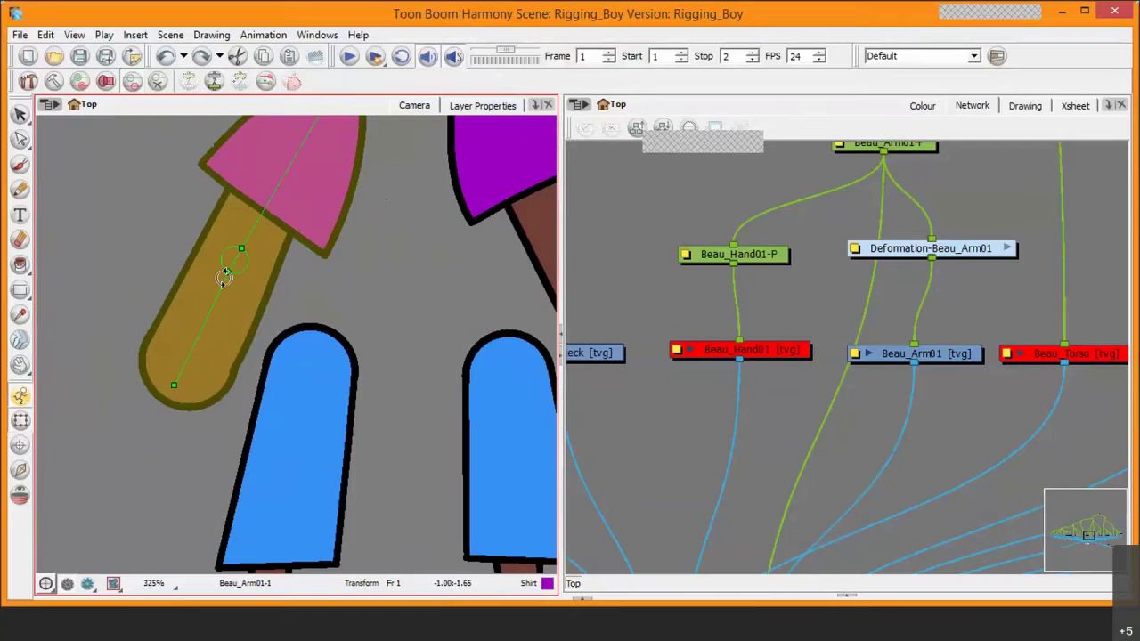
{"action": "left_click_drag", "start_coordinate": [234, 277], "coordinate": [212, 254]}
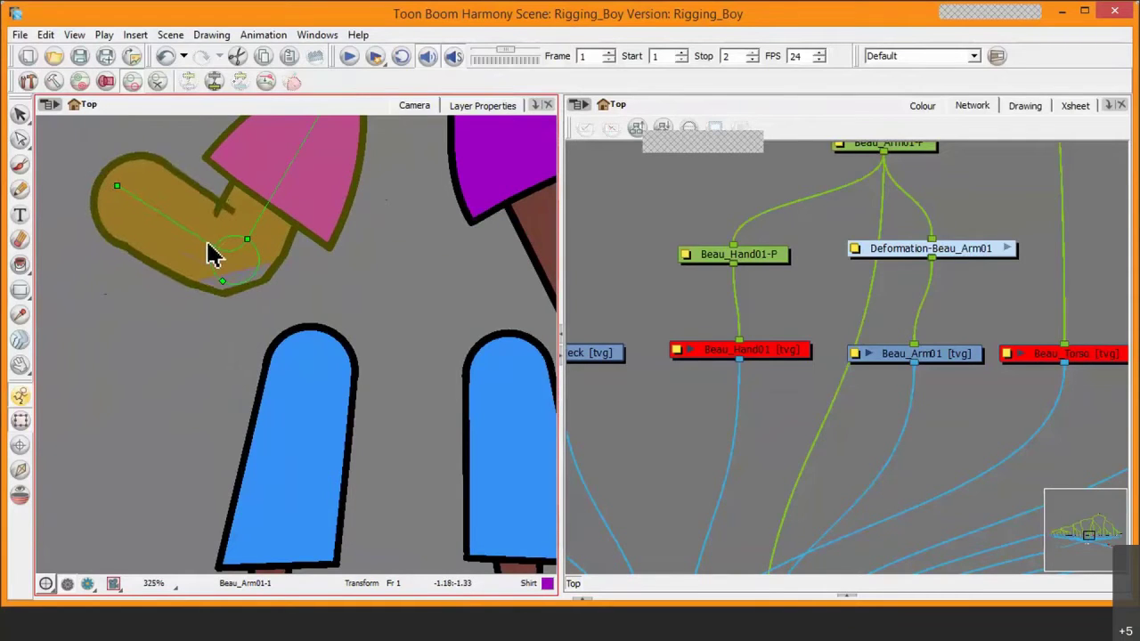
{"action": "key", "text": "ctrl+z"}
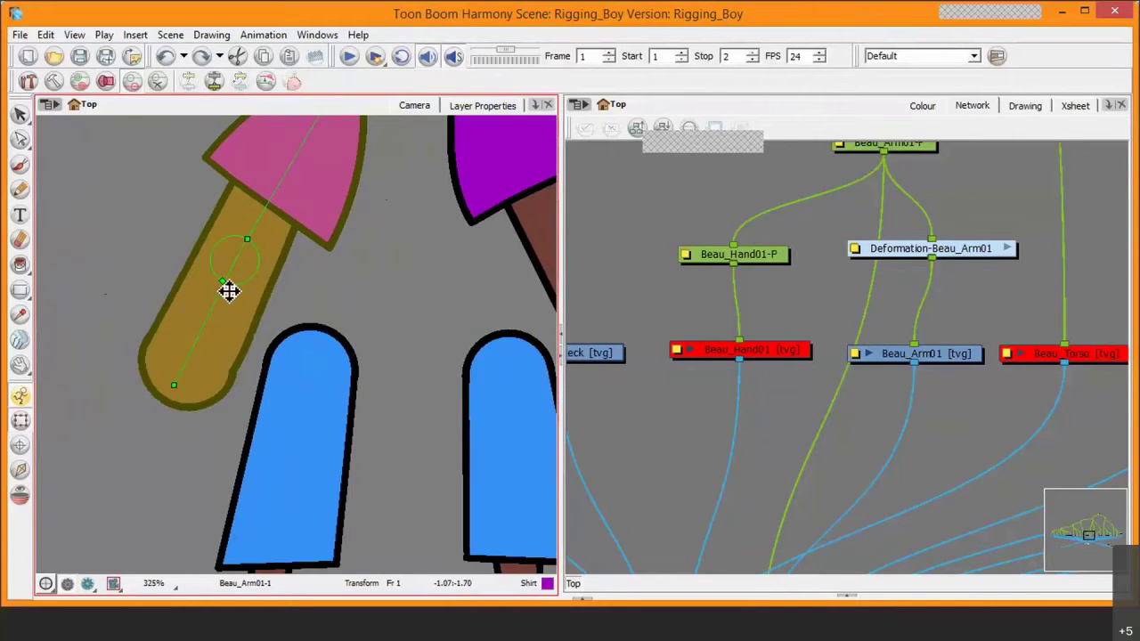
- Bend the forearm upward again and enlarge the elbow articulation's bend radius
{"action": "left_click_drag", "start_coordinate": [229, 288], "coordinate": [210, 240]}
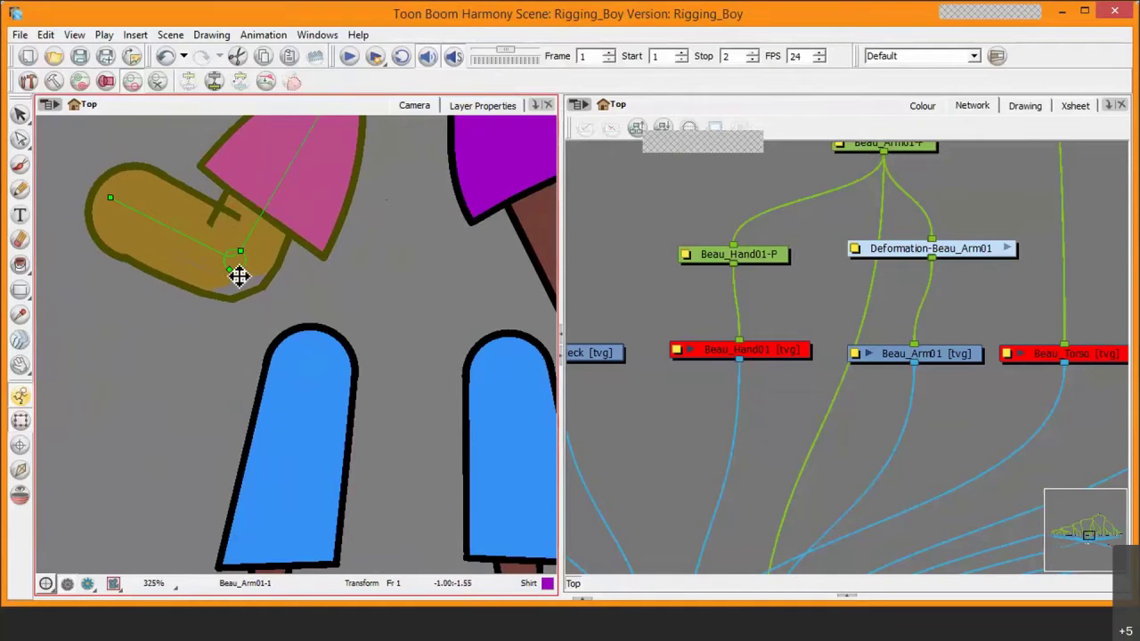
{"action": "left_click_drag", "start_coordinate": [234, 276], "coordinate": [186, 295]}
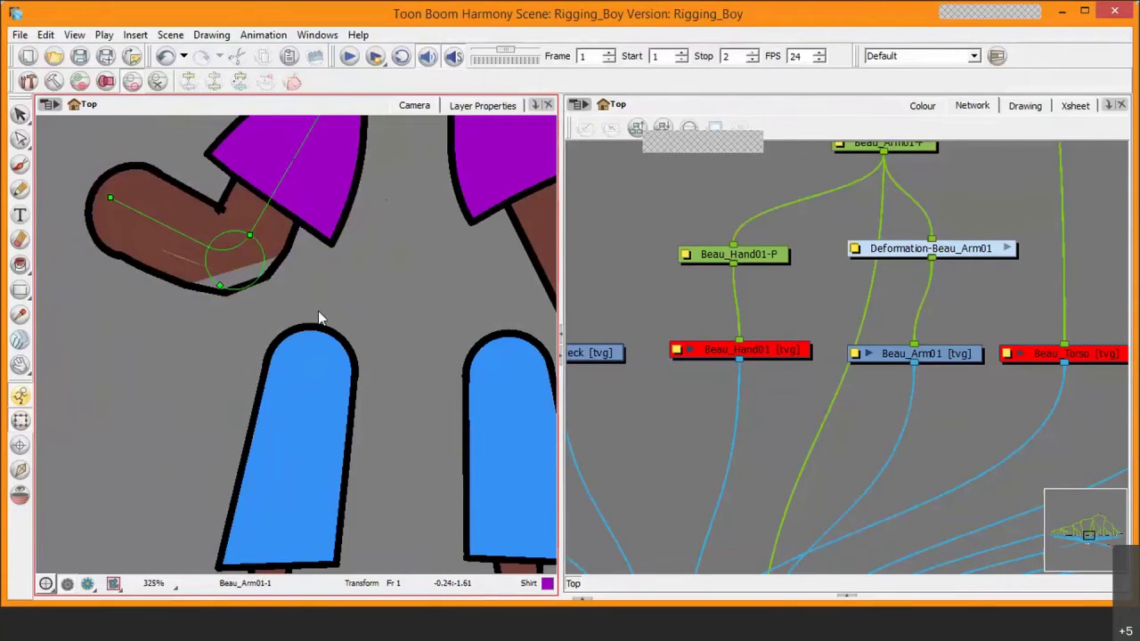
- Compare the bent elbow in the rendered preview and the OpenGL view, then undo the elbow test pose
{"action": "scroll", "coordinate": [264, 303], "scroll_direction": "up", "scroll_amount": 1}
{"action": "scroll", "coordinate": [280, 284], "scroll_direction": "up", "scroll_amount": 2}
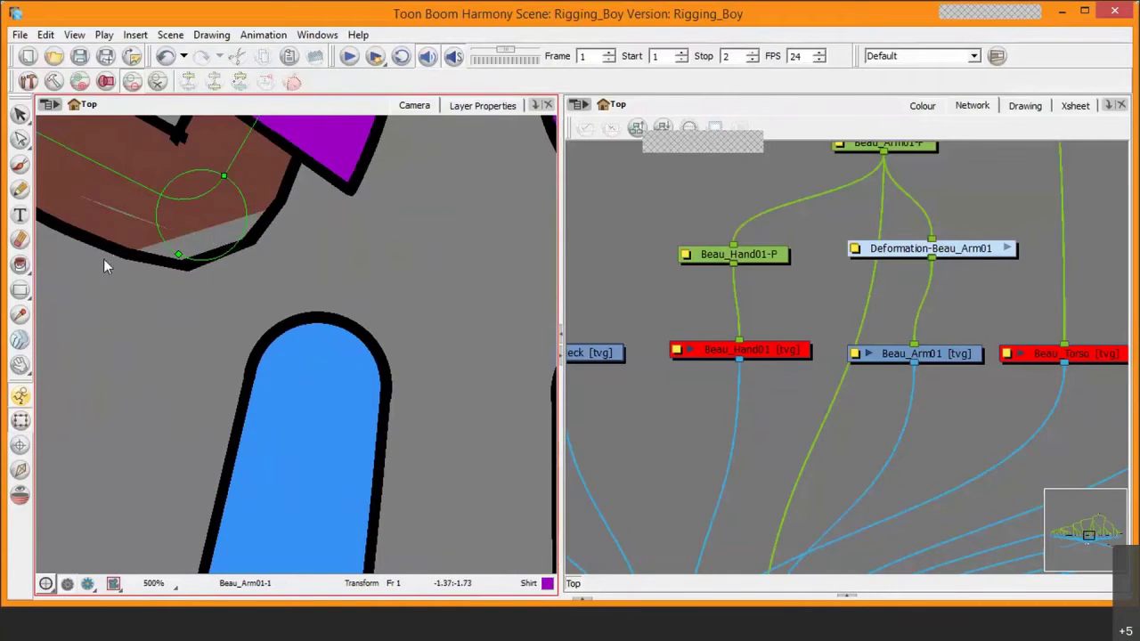
{"action": "scroll", "coordinate": [285, 395], "scroll_direction": "down", "scroll_amount": 2}
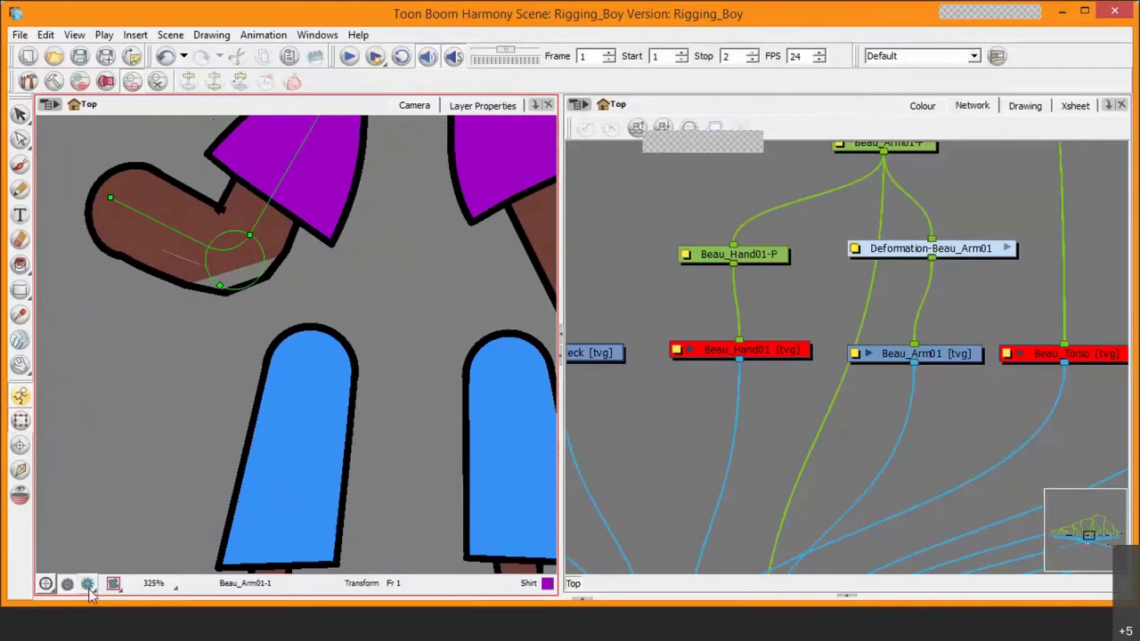
{"action": "left_click", "coordinate": [45, 584]}
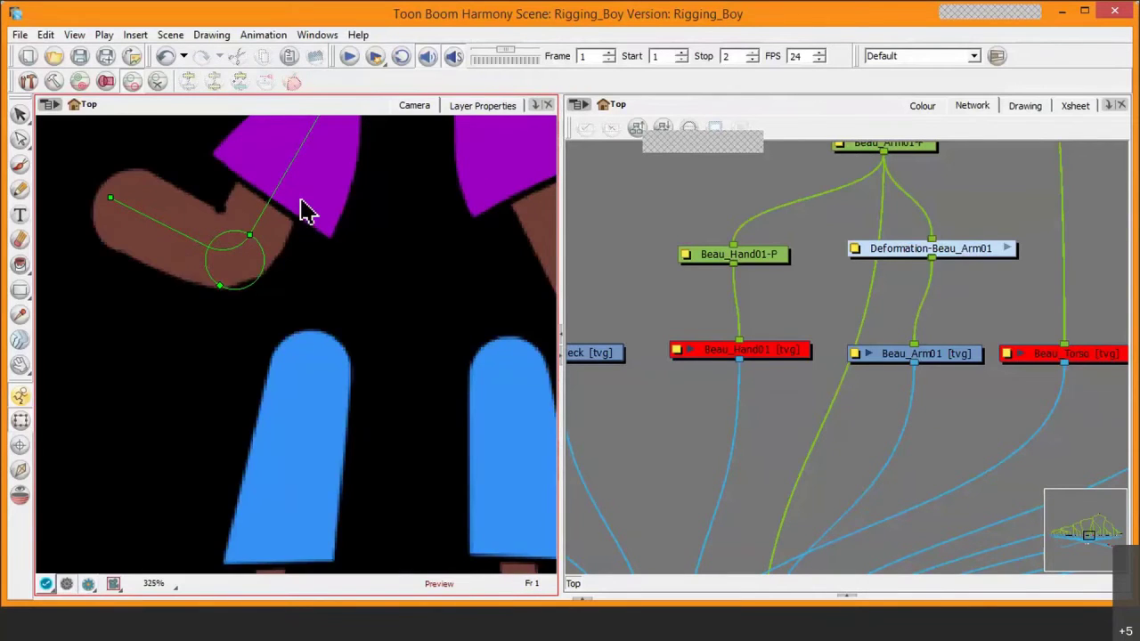
{"action": "left_click", "coordinate": [67, 585]}
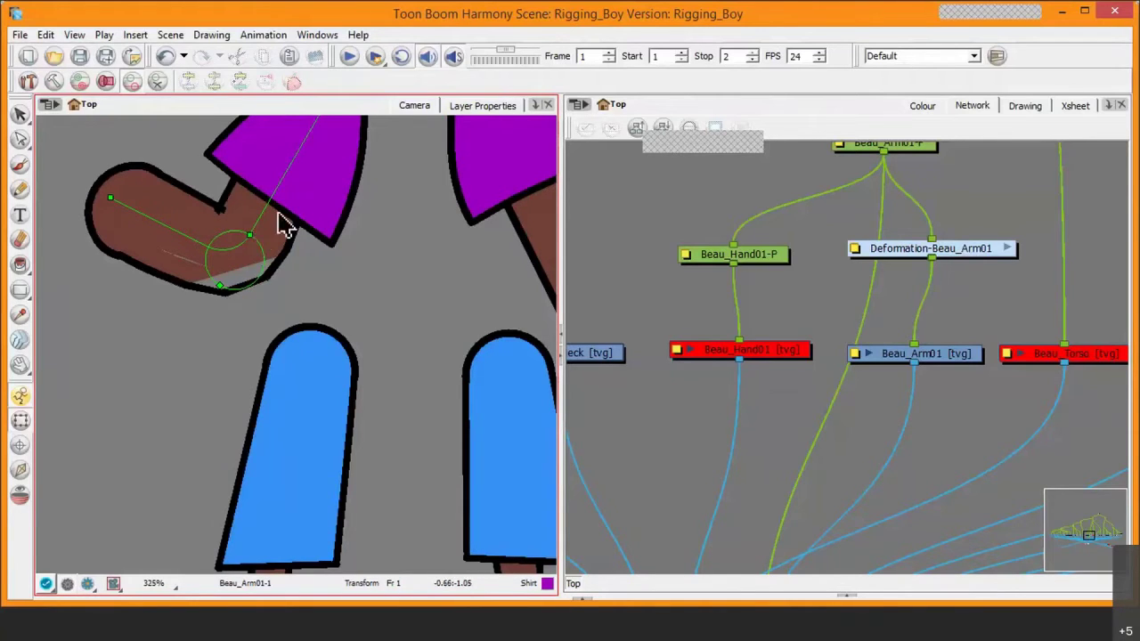
{"action": "left_click", "coordinate": [88, 583]}
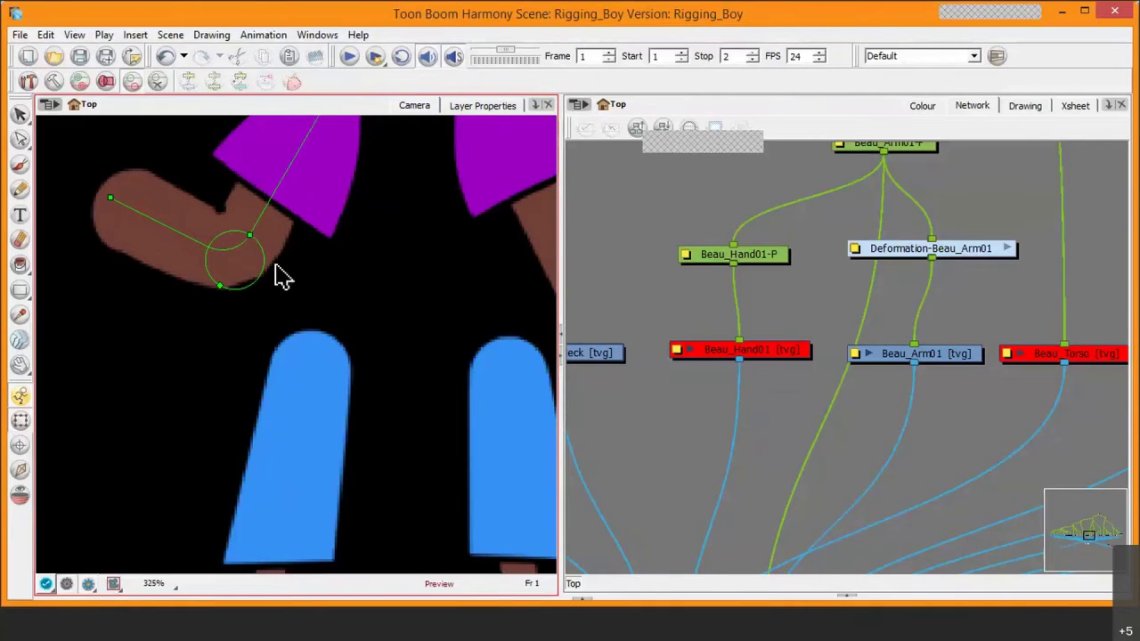
{"action": "left_click", "coordinate": [216, 280]}
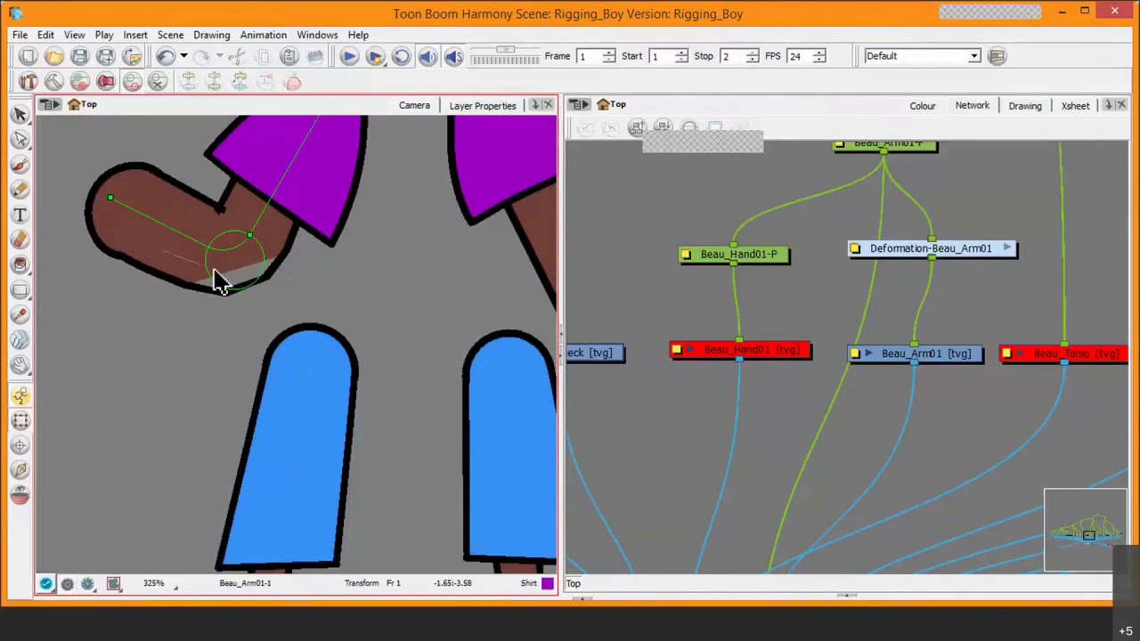
{"action": "key", "text": "ctrl+z"}
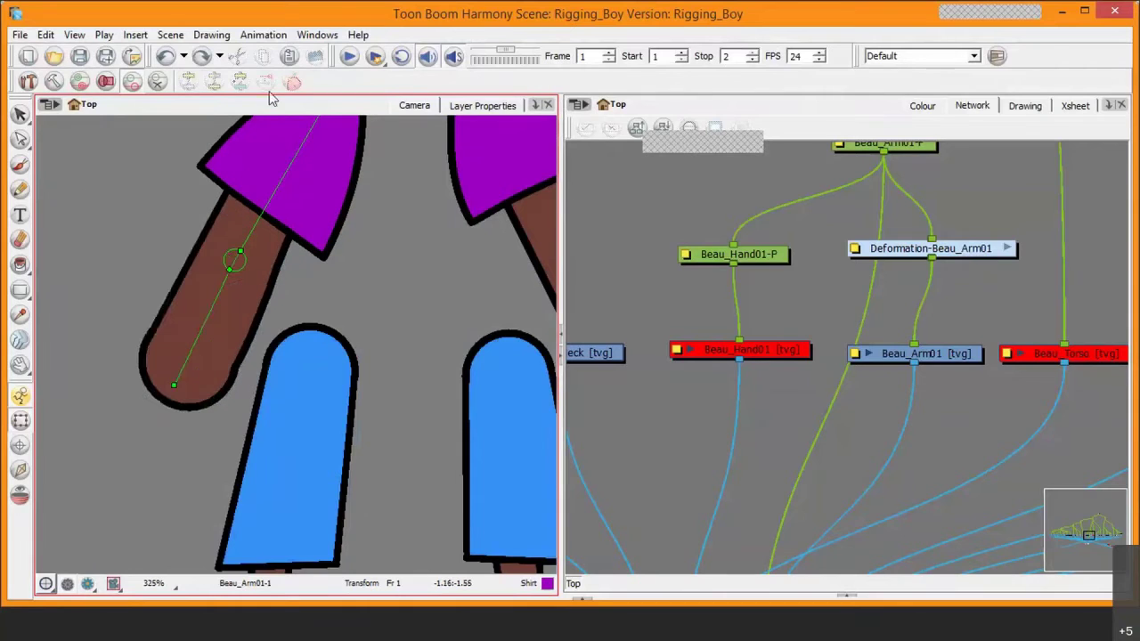
- Enable the Beau_Hand01 and Beau_Torso drawing nodes in the network
{"action": "scroll", "coordinate": [234, 187], "scroll_direction": "down", "scroll_amount": 5}
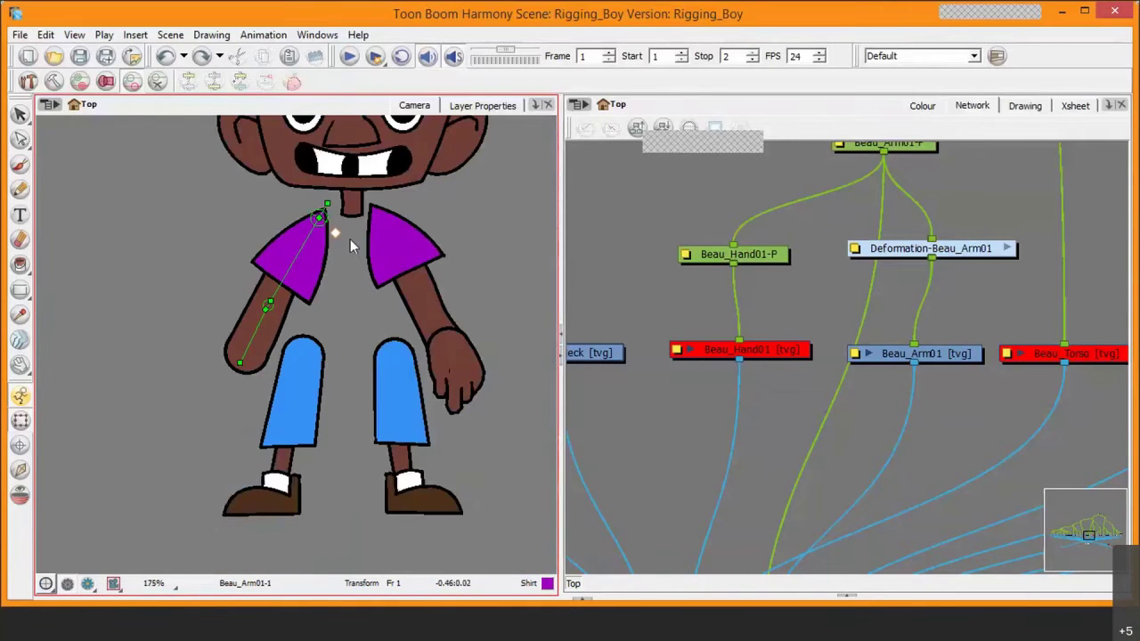
{"action": "left_click", "coordinate": [774, 348]}
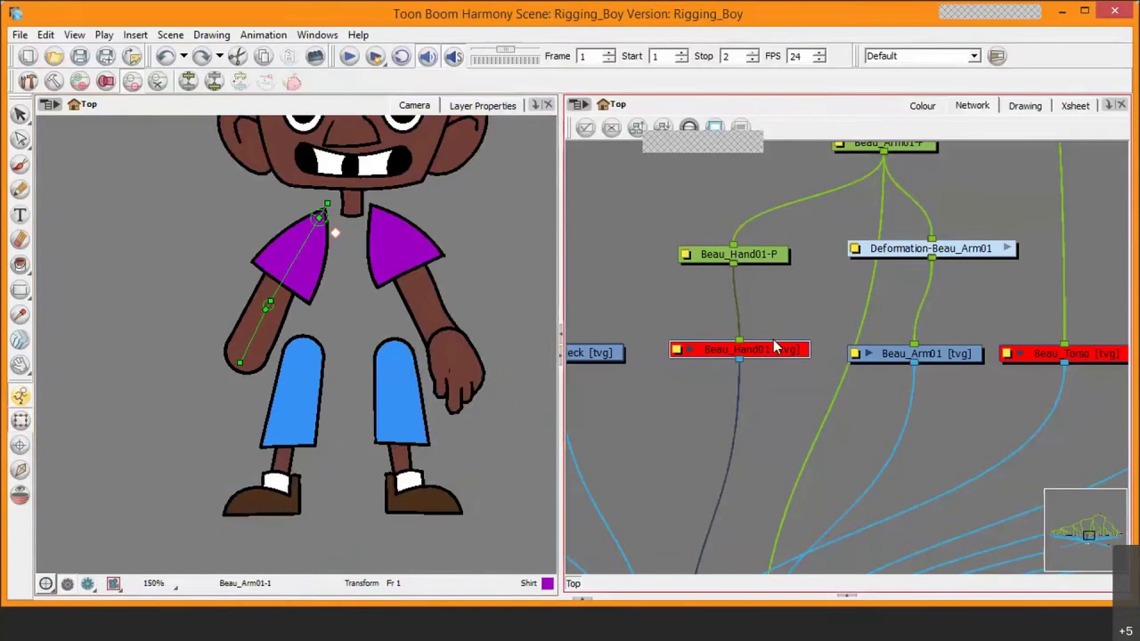
{"action": "key", "text": "a"}
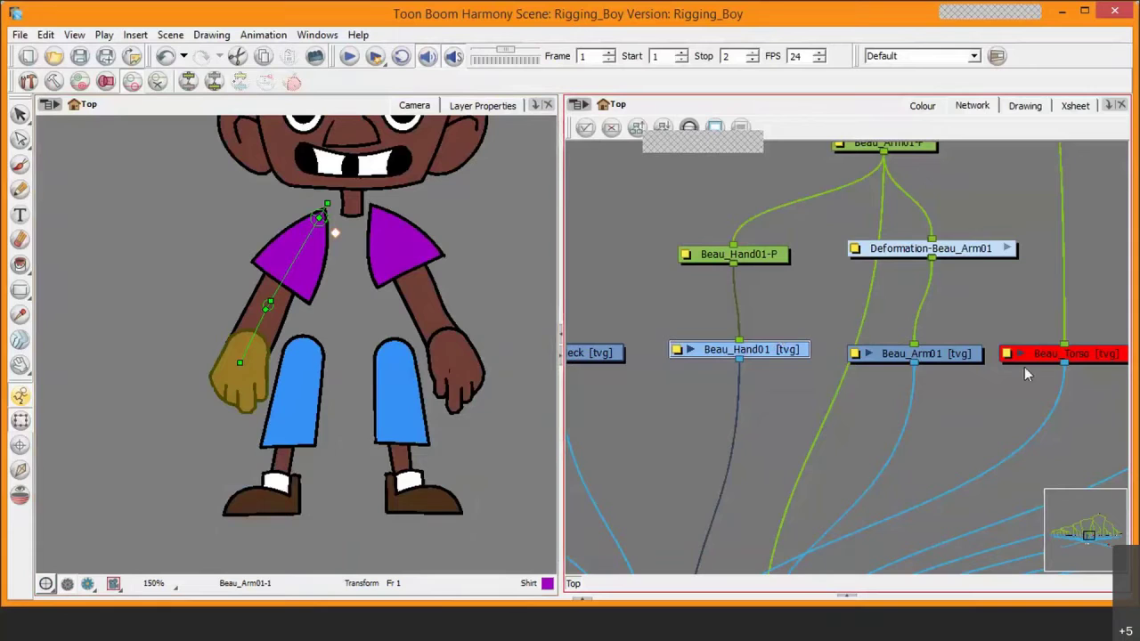
{"action": "left_click", "coordinate": [1058, 357]}
{"action": "key", "text": "a"}
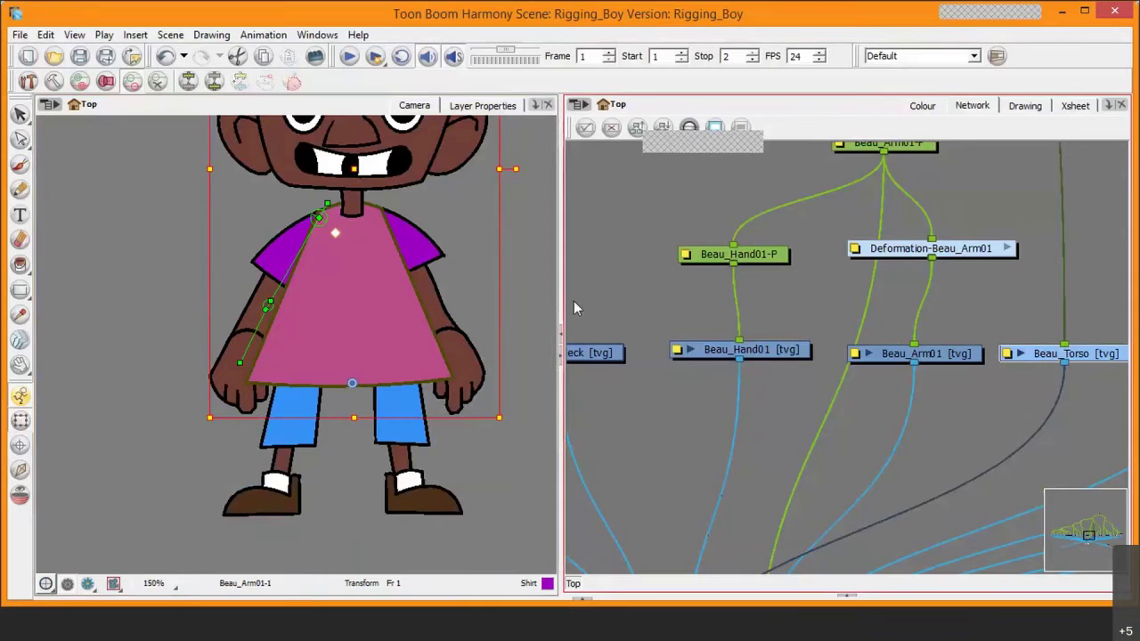
- Move the Beau_Arm01-P peg and the Deformation-Beau_Arm01 group higher in the network, with the group just below the peg
{"action": "mouse_move", "coordinate": [987, 254]}
{"action": "left_mouse_down"}
{"action": "mouse_move", "coordinate": [994, 225]}
{"action": "mouse_move", "coordinate": [996, 236]}
{"action": "left_mouse_up"}
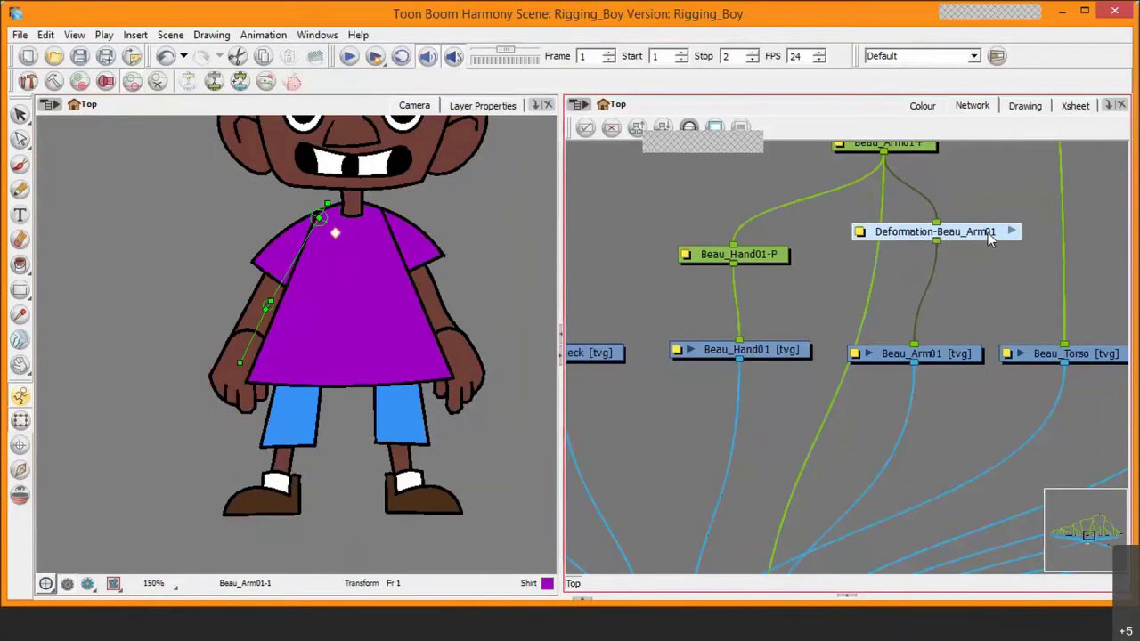
{"action": "scroll", "coordinate": [984, 233], "scroll_direction": "down", "scroll_amount": 3}
{"action": "left_click_drag", "start_coordinate": [895, 232], "coordinate": [891, 198]}
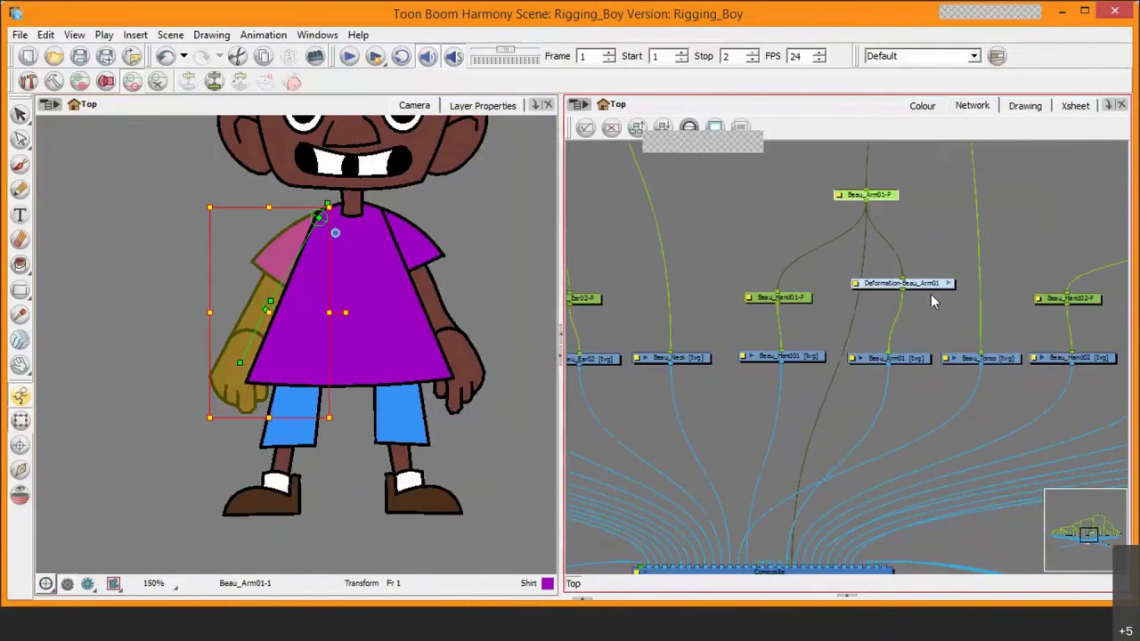
{"action": "left_click_drag", "start_coordinate": [930, 285], "coordinate": [937, 267]}
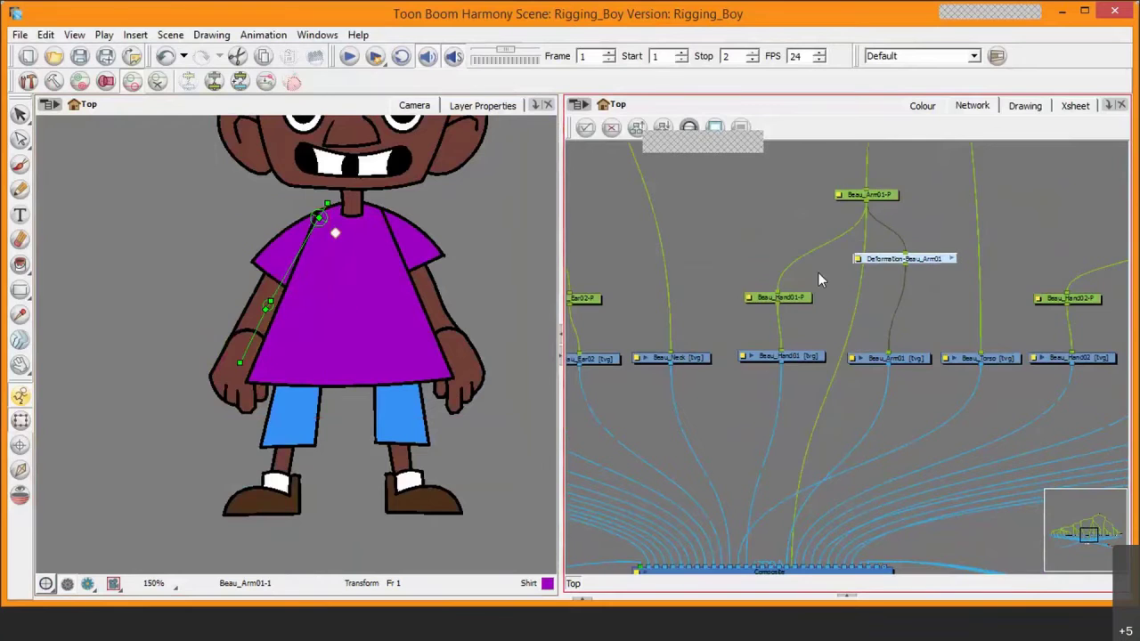
- Try raising the Beau_Arm01 forearm with its bone to test whether the Beau_Hand01 hand follows
{"action": "left_click", "coordinate": [245, 337]}
{"action": "left_click_drag", "start_coordinate": [245, 336], "coordinate": [226, 259]}
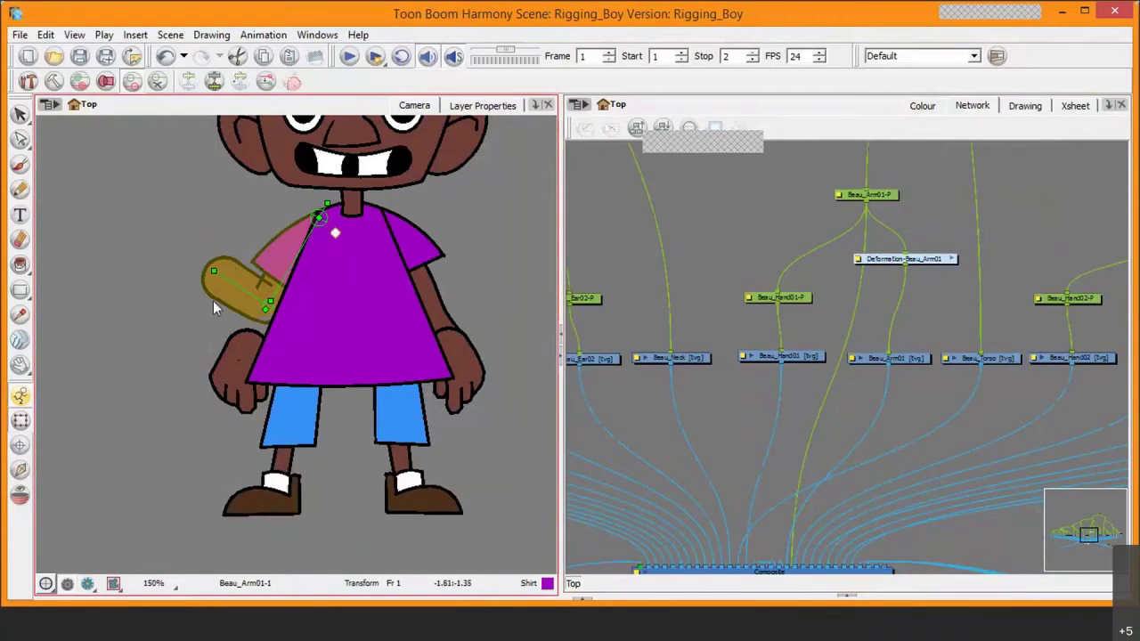
{"action": "scroll", "coordinate": [223, 307], "scroll_direction": "up", "scroll_amount": 1}
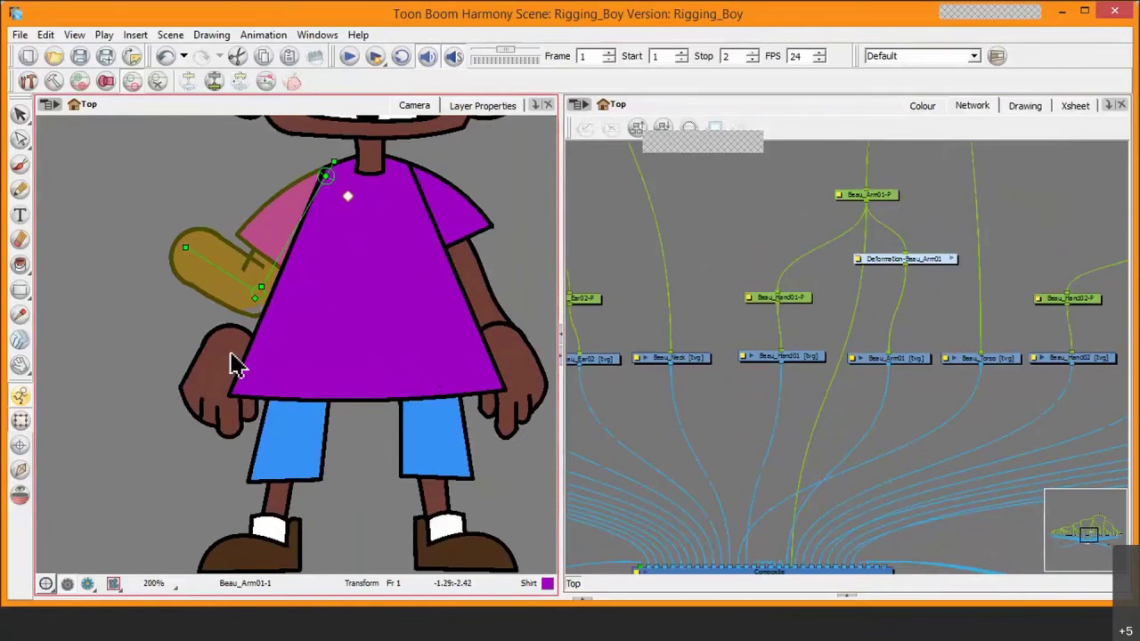
{"action": "left_click", "coordinate": [229, 354]}
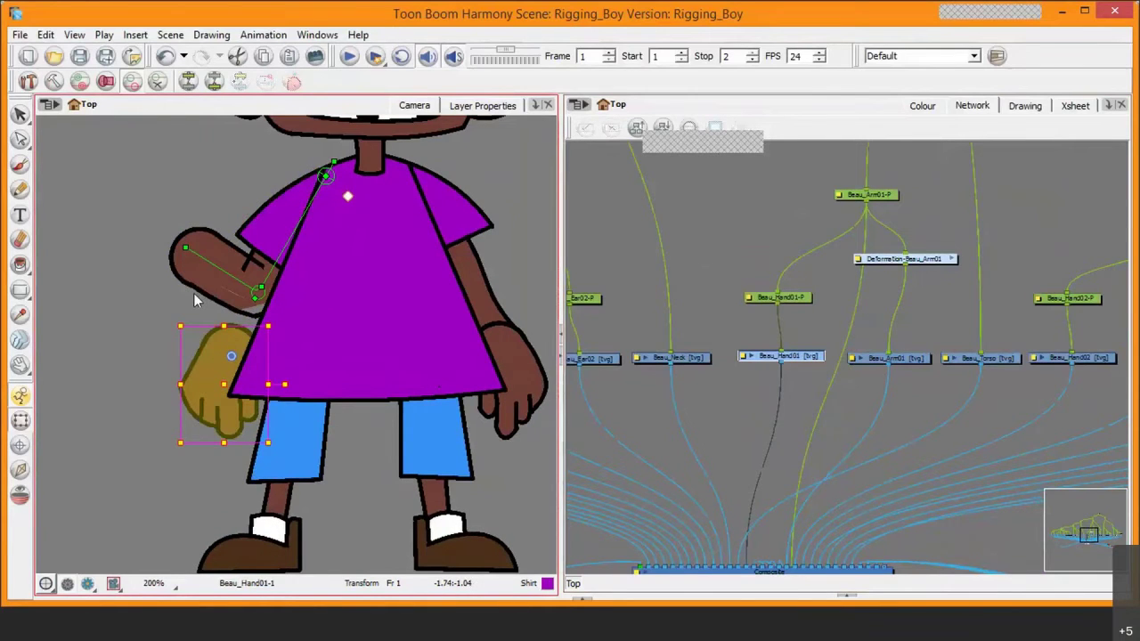
{"action": "left_click", "coordinate": [185, 247]}
{"action": "left_click_drag", "start_coordinate": [219, 293], "coordinate": [215, 319]}
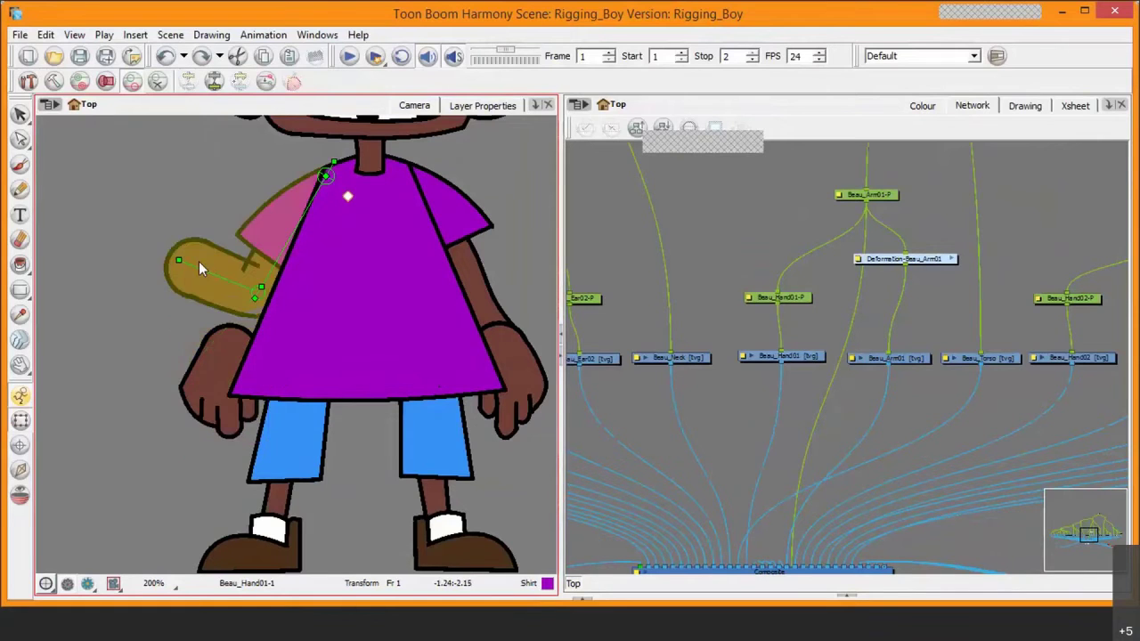
- Try moving the detached hand toward the raised forearm's end, then undo the hand and forearm poses
{"action": "left_click", "coordinate": [214, 388]}
{"action": "left_click_drag", "start_coordinate": [224, 391], "coordinate": [189, 312]}
{"action": "key", "text": "ctrl+z"}
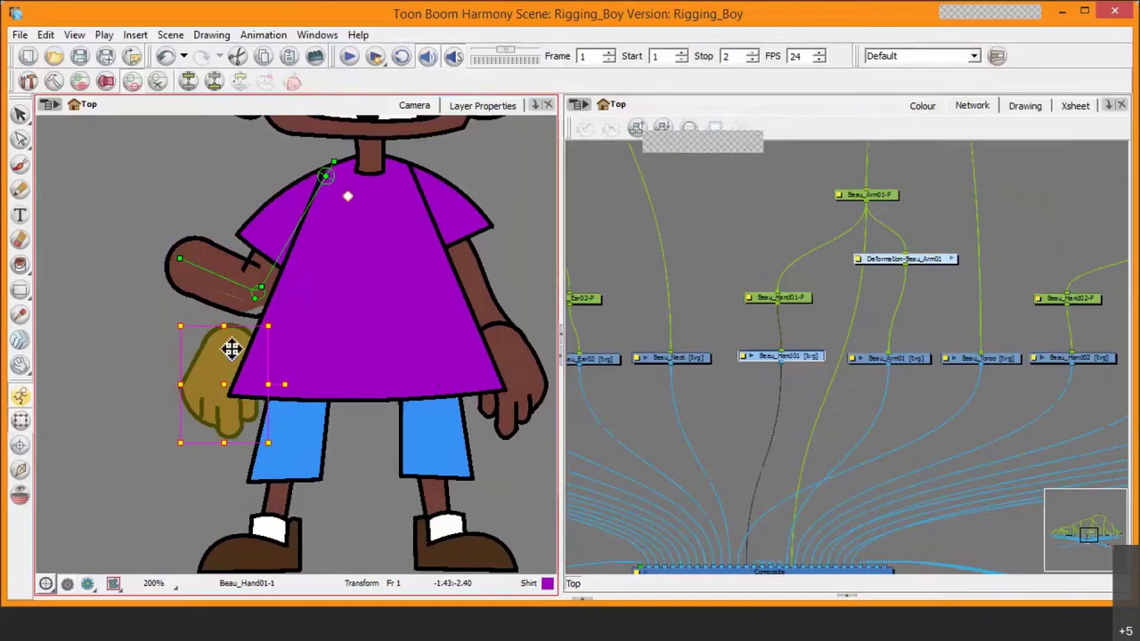
{"action": "key", "text": "ctrl+z"}
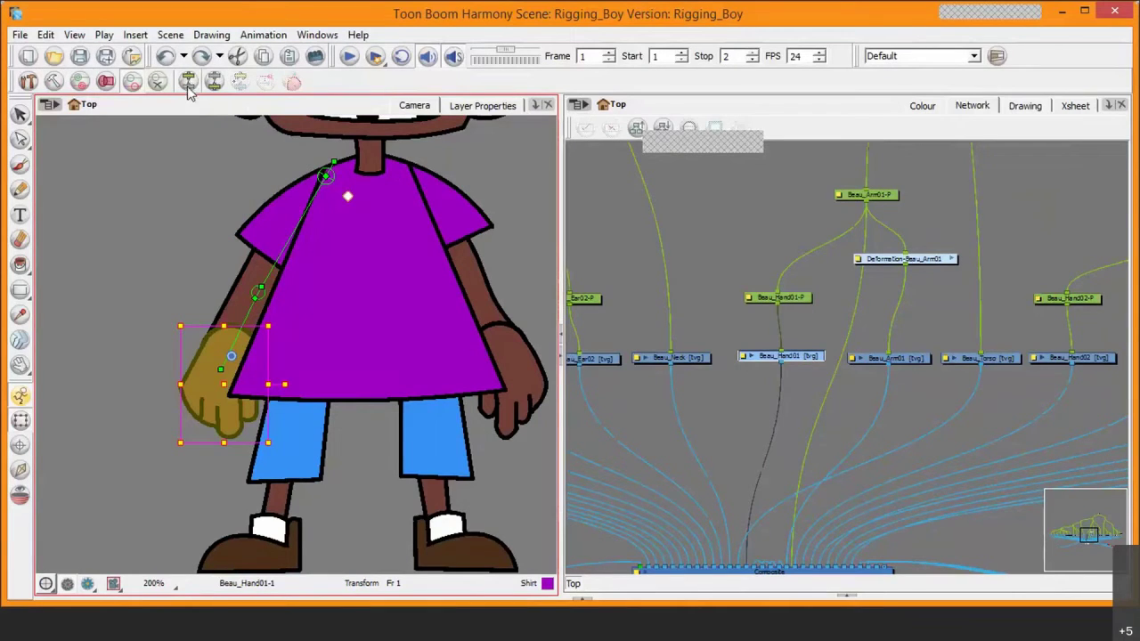
- Examine how the Beau_Arm01 drawing connects to the Deformation-Beau_Arm01 group, and locate the Create Kinematic Output command
{"action": "left_click", "coordinate": [259, 276]}
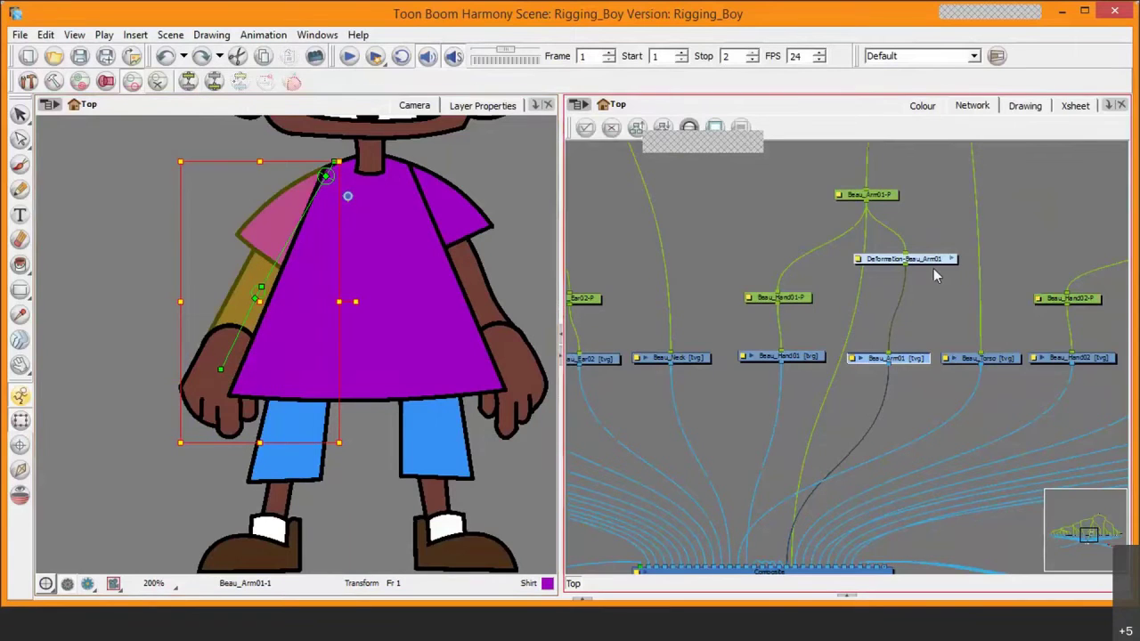
{"action": "left_click", "coordinate": [934, 265]}
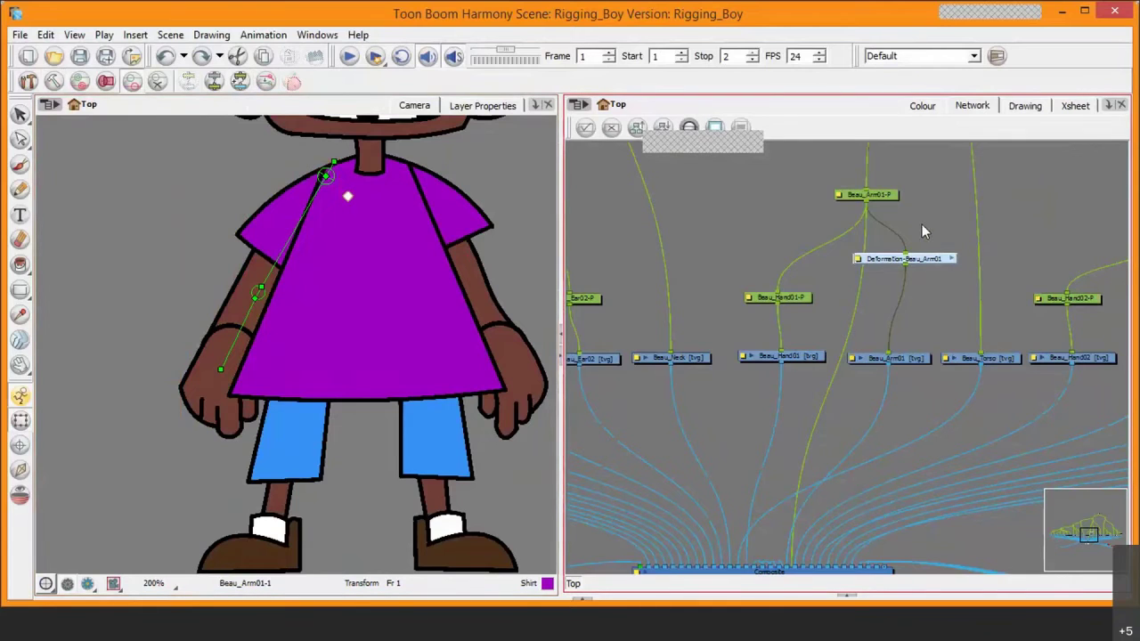
{"action": "key", "text": "2"}
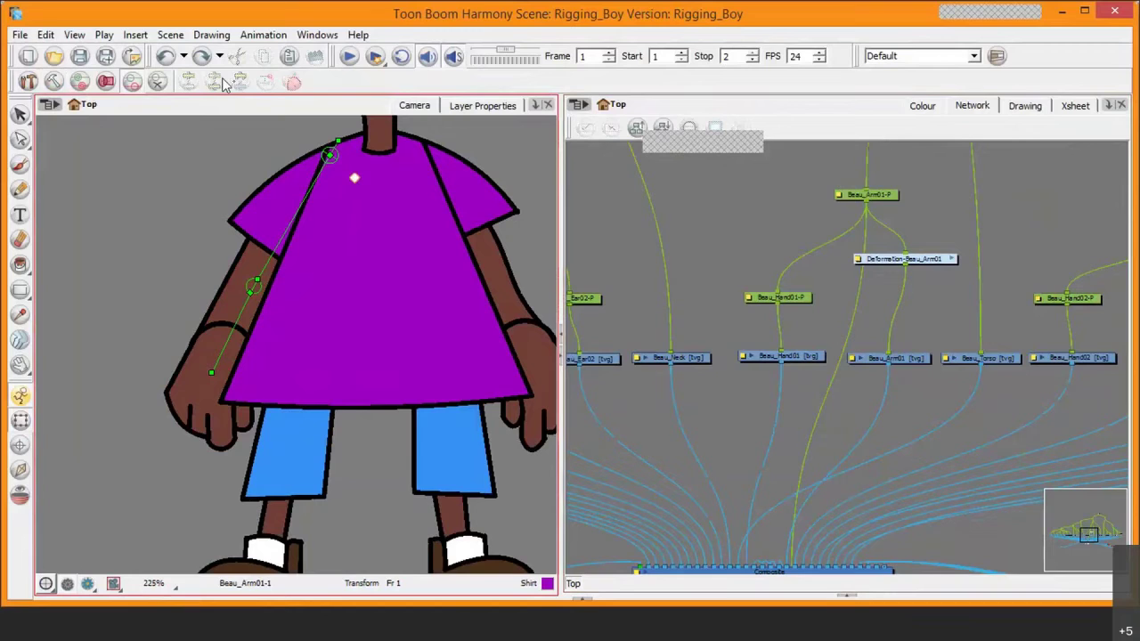
{"action": "left_click", "coordinate": [919, 358]}
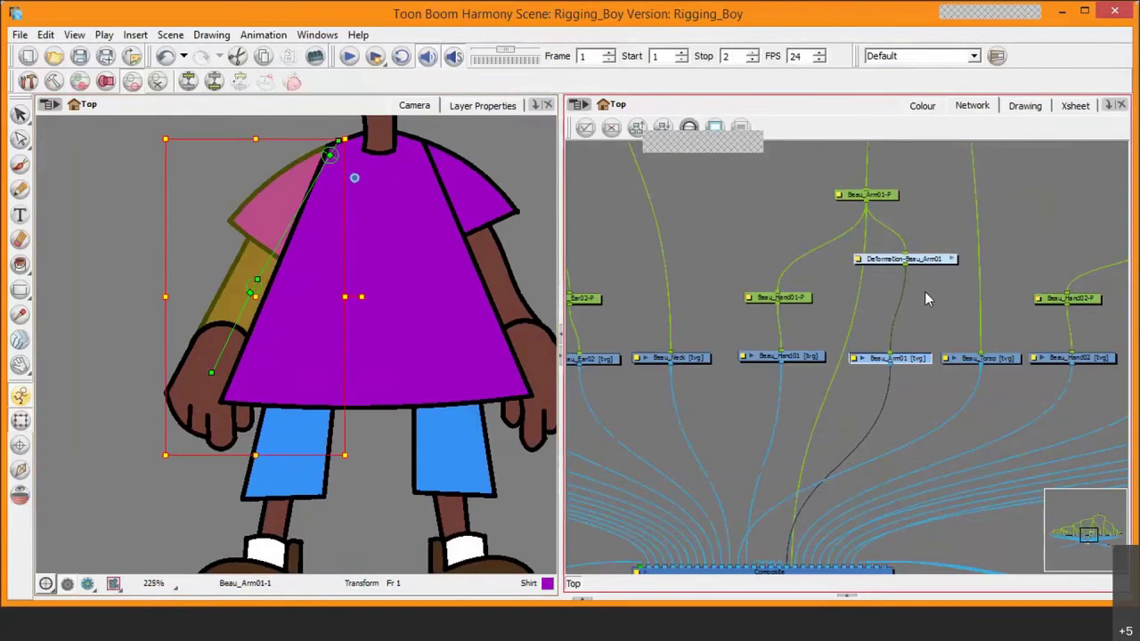
{"action": "left_click", "coordinate": [929, 261]}
{"action": "left_click_drag", "start_coordinate": [927, 258], "coordinate": [926, 259]}
{"action": "left_click", "coordinate": [356, 105]}
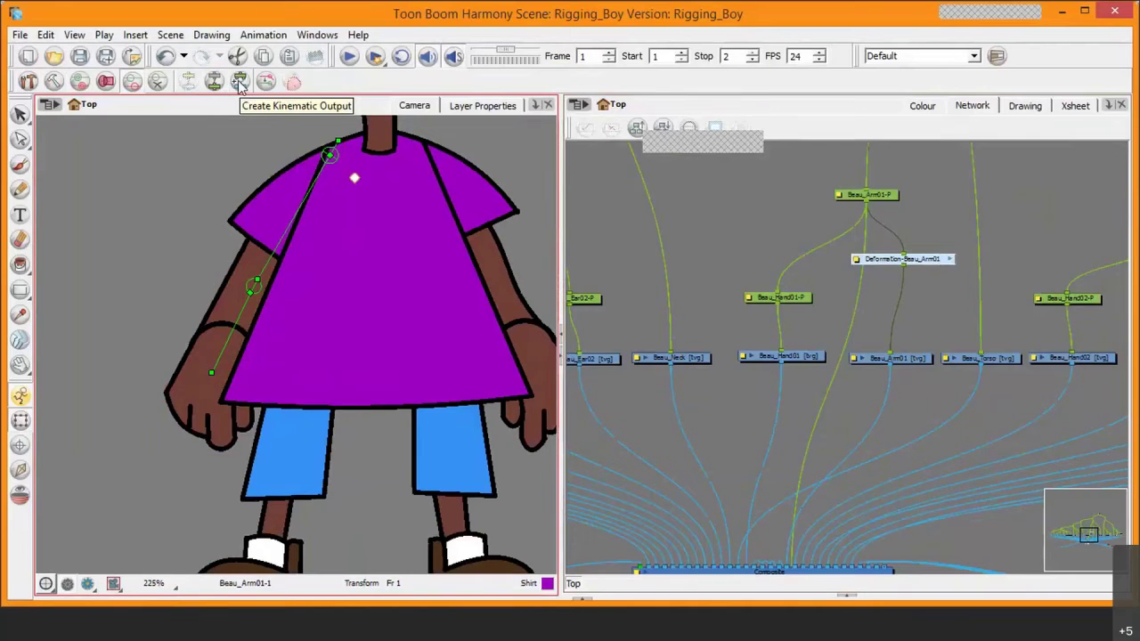
{"action": "left_click", "coordinate": [986, 373]}
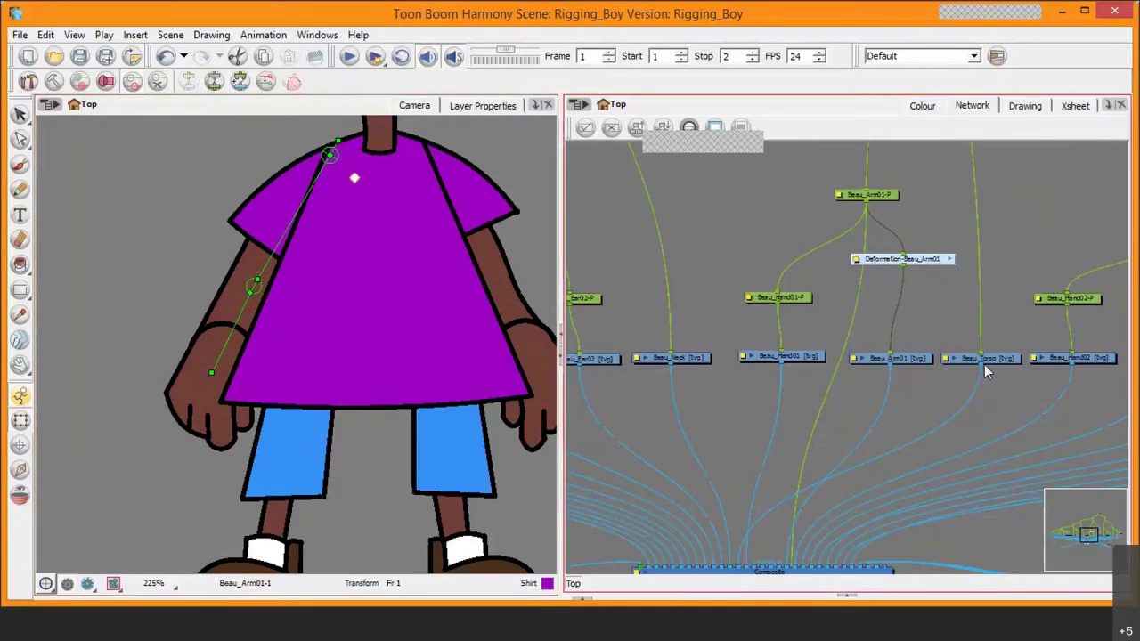
- Move the Deformation-Beau_Arm01 group slightly farther above the Beau_Arm01 drawing node in the network
{"action": "scroll", "coordinate": [967, 363], "scroll_direction": "up", "scroll_amount": 3}
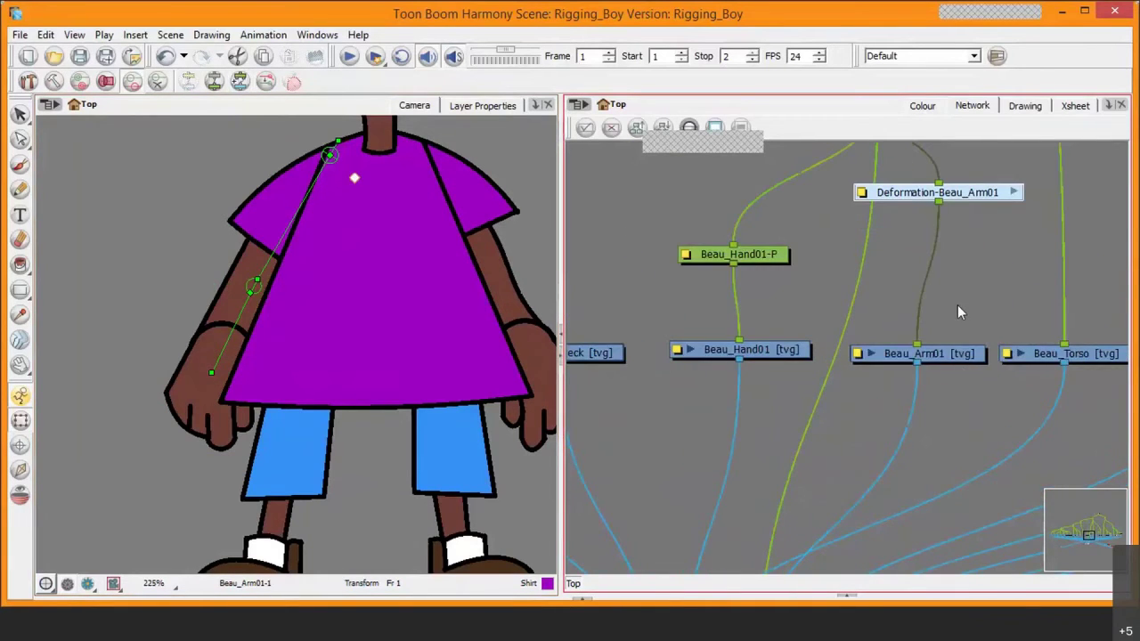
{"action": "left_click_drag", "start_coordinate": [957, 304], "coordinate": [907, 372]}
{"action": "left_click_drag", "start_coordinate": [912, 258], "coordinate": [916, 258]}
{"action": "left_click", "coordinate": [822, 422]}
{"action": "left_click", "coordinate": [822, 422]}
{"action": "mouse_move", "coordinate": [895, 425]}
{"action": "left_mouse_down"}
{"action": "mouse_move", "coordinate": [903, 372]}
{"action": "mouse_move", "coordinate": [902, 431]}
{"action": "mouse_move", "coordinate": [887, 430]}
{"action": "left_mouse_up"}
{"action": "left_click_drag", "start_coordinate": [921, 269], "coordinate": [907, 241]}
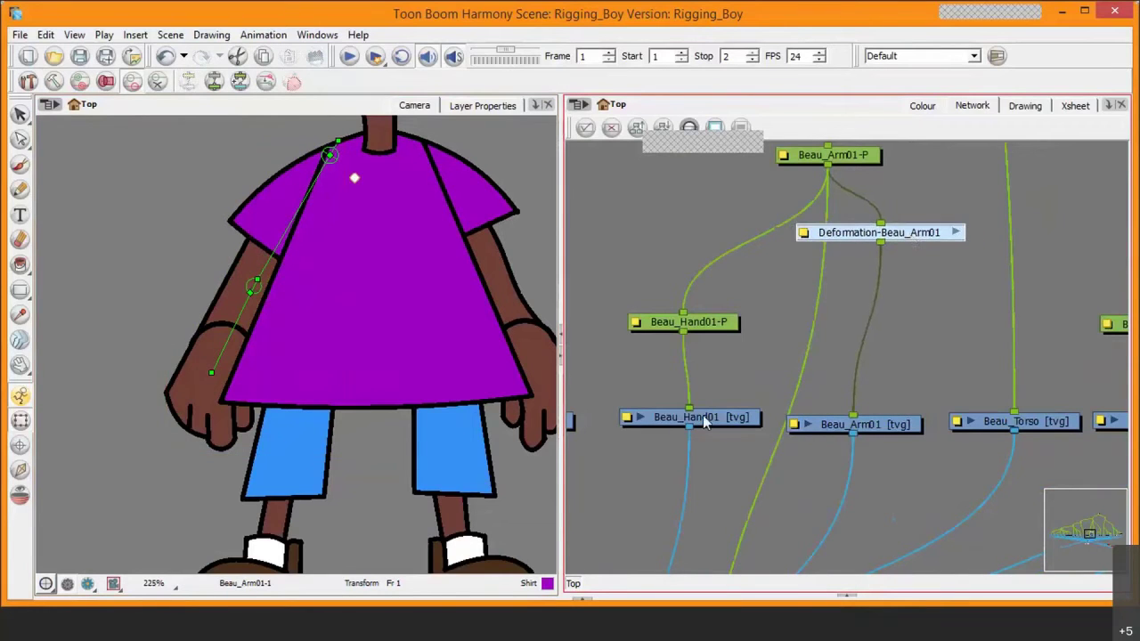
- Disconnect the Beau_Hand01-P peg from the Beau_Arm01-P peg, leaving it attached only to the Beau_Hand01 drawing
{"action": "left_click_drag", "start_coordinate": [717, 416], "coordinate": [720, 412]}
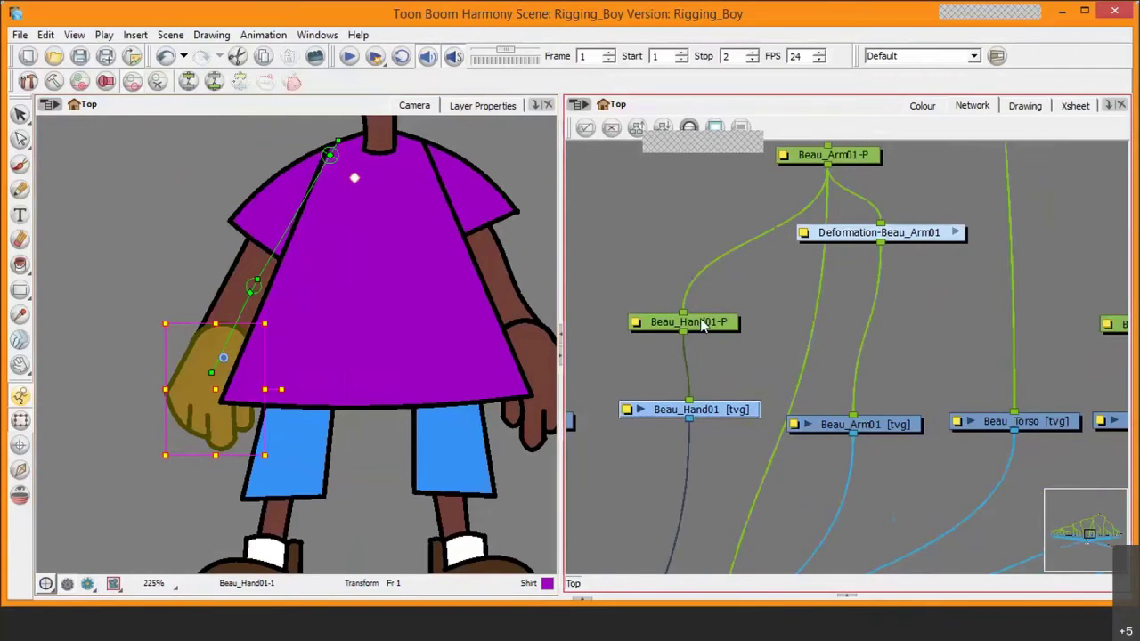
{"action": "left_click", "coordinate": [847, 157]}
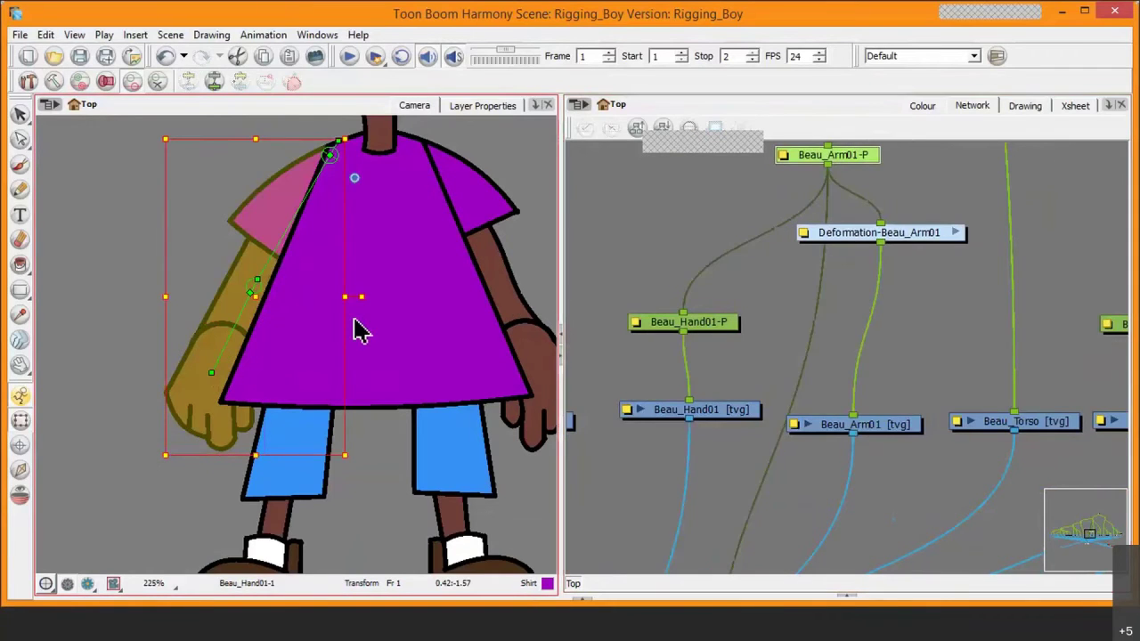
{"action": "left_click_drag", "start_coordinate": [359, 293], "coordinate": [379, 320]}
{"action": "mouse_move", "coordinate": [697, 326]}
{"action": "left_mouse_down"}
{"action": "mouse_move", "coordinate": [701, 335]}
{"action": "mouse_move", "coordinate": [700, 313]}
{"action": "left_mouse_up"}
{"action": "left_click_drag", "start_coordinate": [858, 158], "coordinate": [850, 160]}
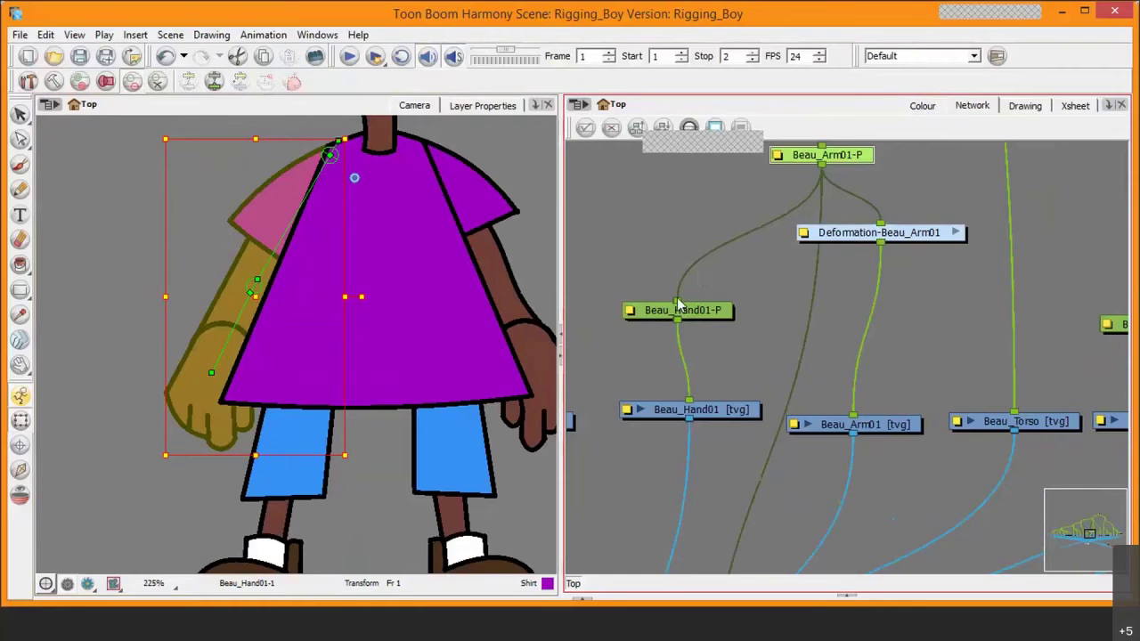
{"action": "left_click_drag", "start_coordinate": [679, 301], "coordinate": [705, 239]}
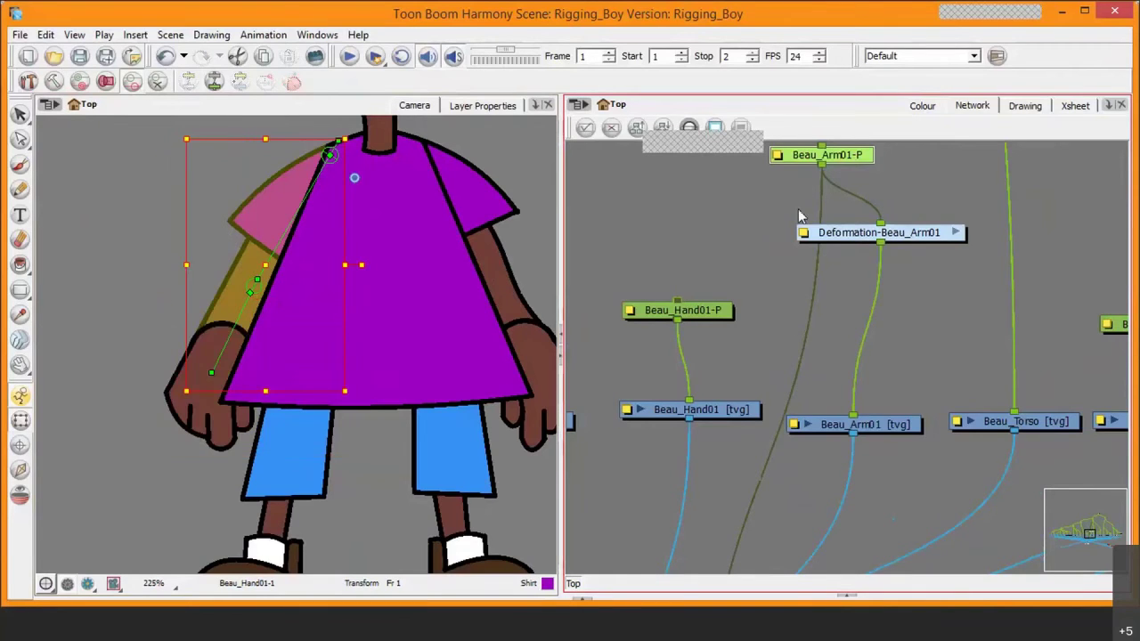
{"action": "left_click", "coordinate": [712, 308]}
{"action": "mouse_move", "coordinate": [684, 304]}
{"action": "left_mouse_down"}
{"action": "mouse_move", "coordinate": [693, 324]}
{"action": "mouse_move", "coordinate": [827, 297]}
{"action": "mouse_move", "coordinate": [840, 246]}
{"action": "mouse_move", "coordinate": [841, 301]}
{"action": "left_mouse_up"}
- Try raising the forearm with its bone while the hand peg has no parent, and undo the pose
{"action": "left_click_drag", "start_coordinate": [870, 194], "coordinate": [862, 258]}
{"action": "left_click_drag", "start_coordinate": [241, 311], "coordinate": [232, 247]}
{"action": "key", "text": "ctrl+z"}
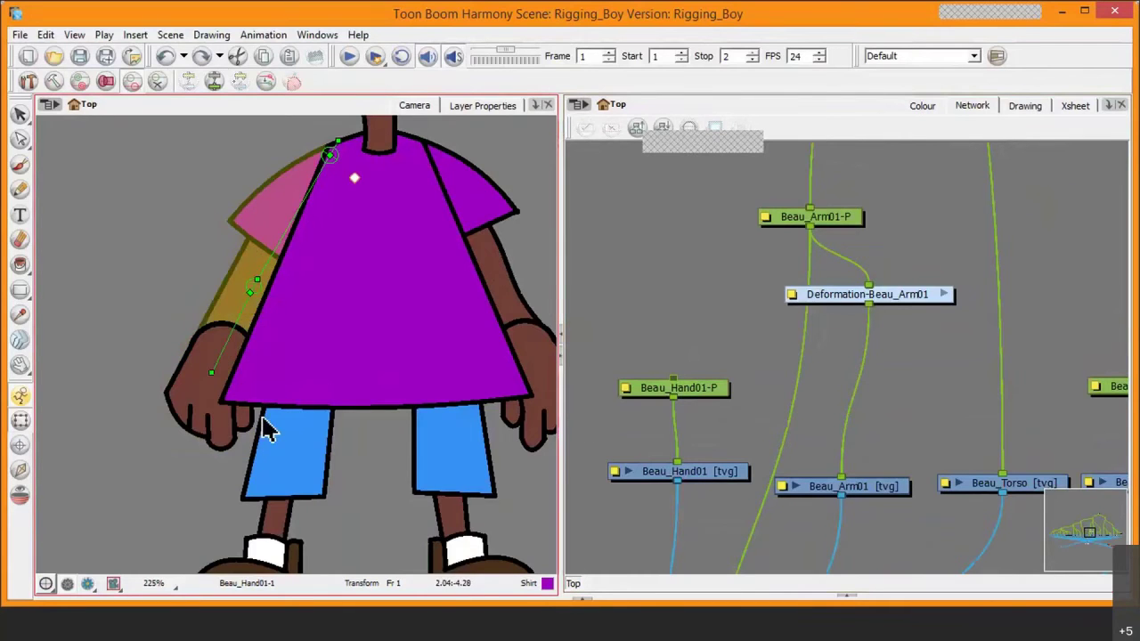
- Create a kinematic output on the Deformation-Beau_Arm01 group
{"action": "left_click", "coordinate": [692, 453]}
{"action": "mouse_move", "coordinate": [910, 297]}
{"action": "left_mouse_down"}
{"action": "mouse_move", "coordinate": [913, 285]}
{"action": "mouse_move", "coordinate": [896, 301]}
{"action": "left_mouse_up"}
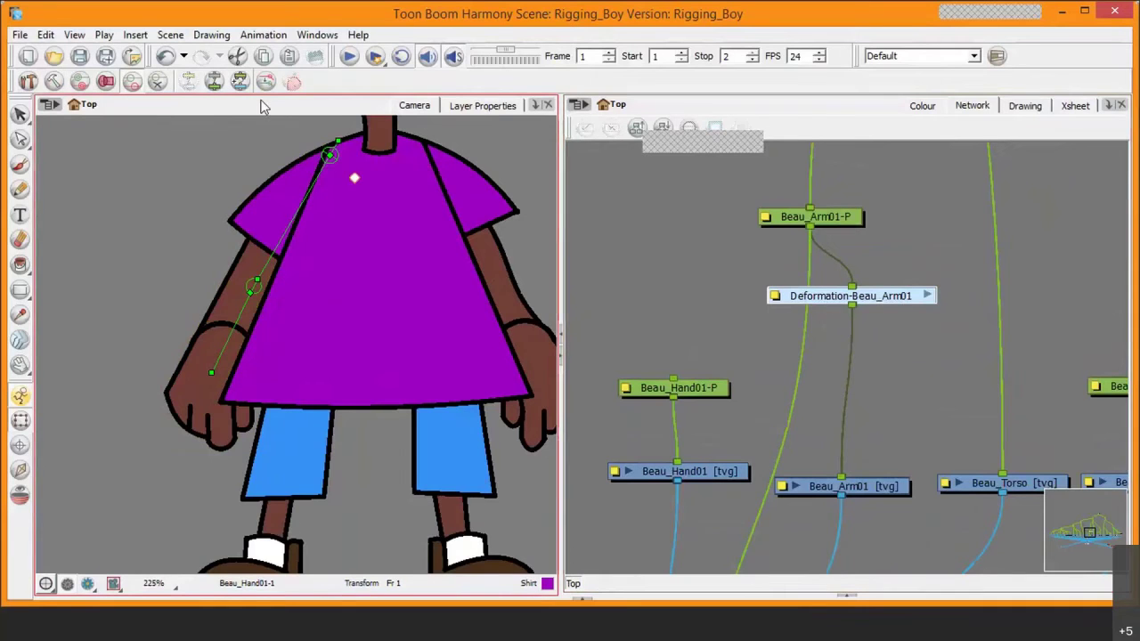
{"action": "left_click_drag", "start_coordinate": [855, 309], "coordinate": [852, 307]}
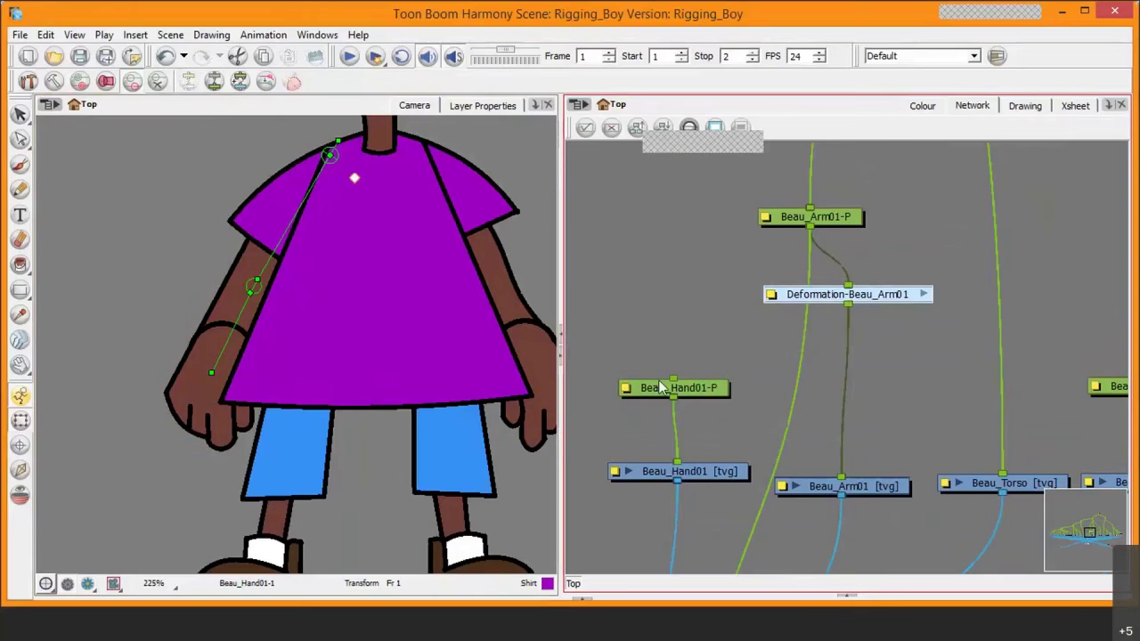
{"action": "left_click_drag", "start_coordinate": [674, 384], "coordinate": [681, 361]}
{"action": "left_click_drag", "start_coordinate": [824, 301], "coordinate": [820, 300]}
{"action": "mouse_move", "coordinate": [895, 298]}
{"action": "left_mouse_down"}
{"action": "mouse_move", "coordinate": [897, 318]}
{"action": "mouse_move", "coordinate": [898, 307]}
{"action": "left_mouse_up"}
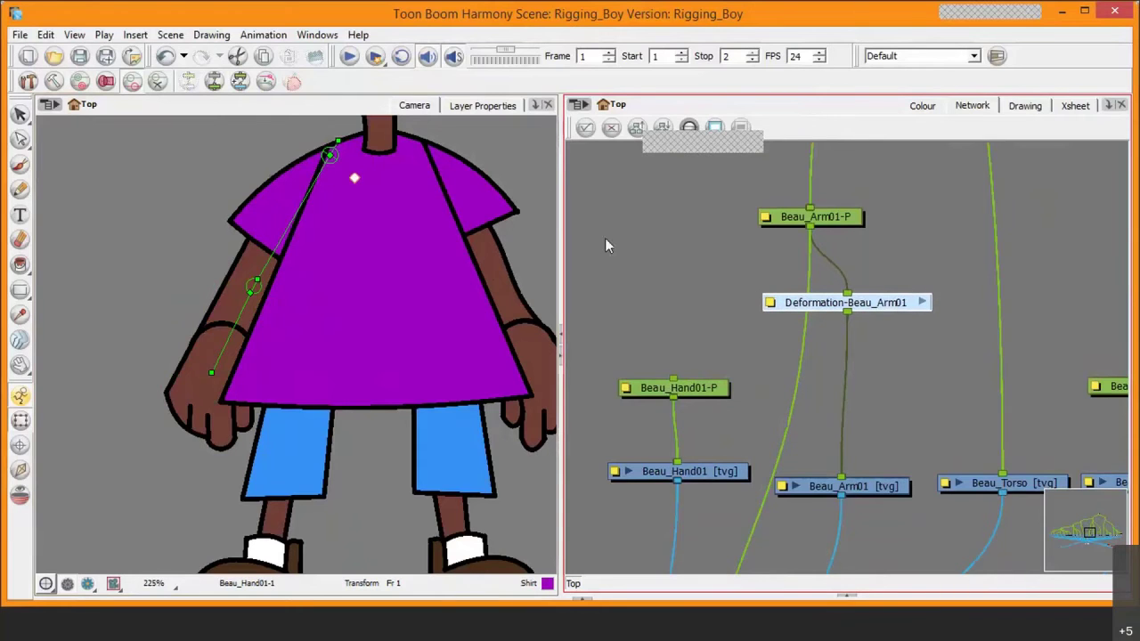
{"action": "left_click", "coordinate": [376, 178]}
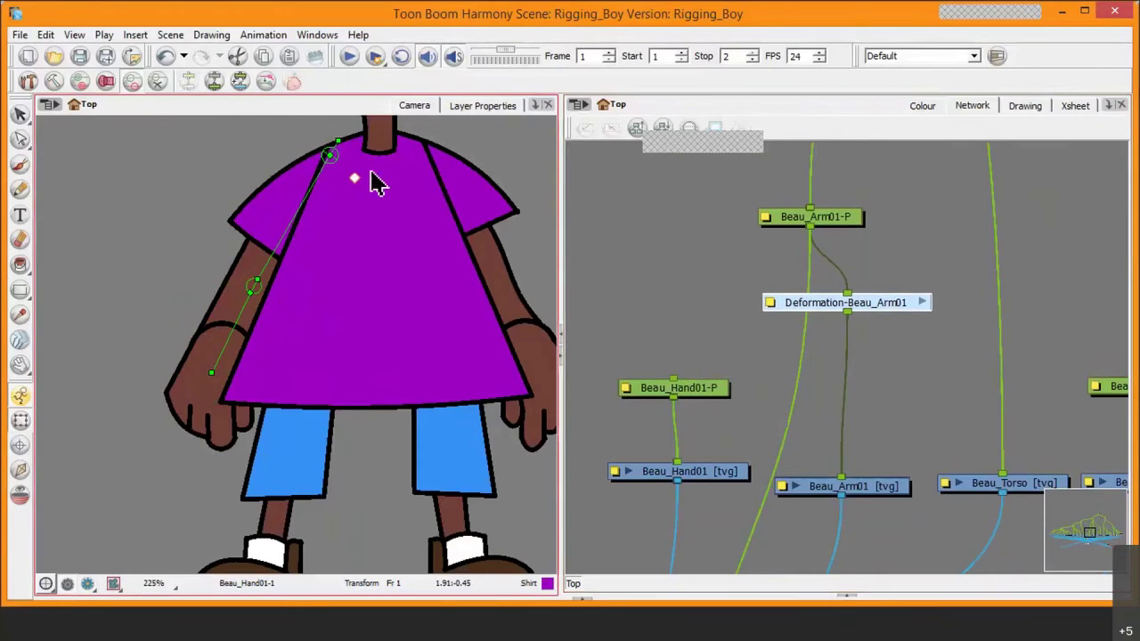
{"action": "left_click", "coordinate": [239, 82]}
{"action": "left_click", "coordinate": [719, 351]}
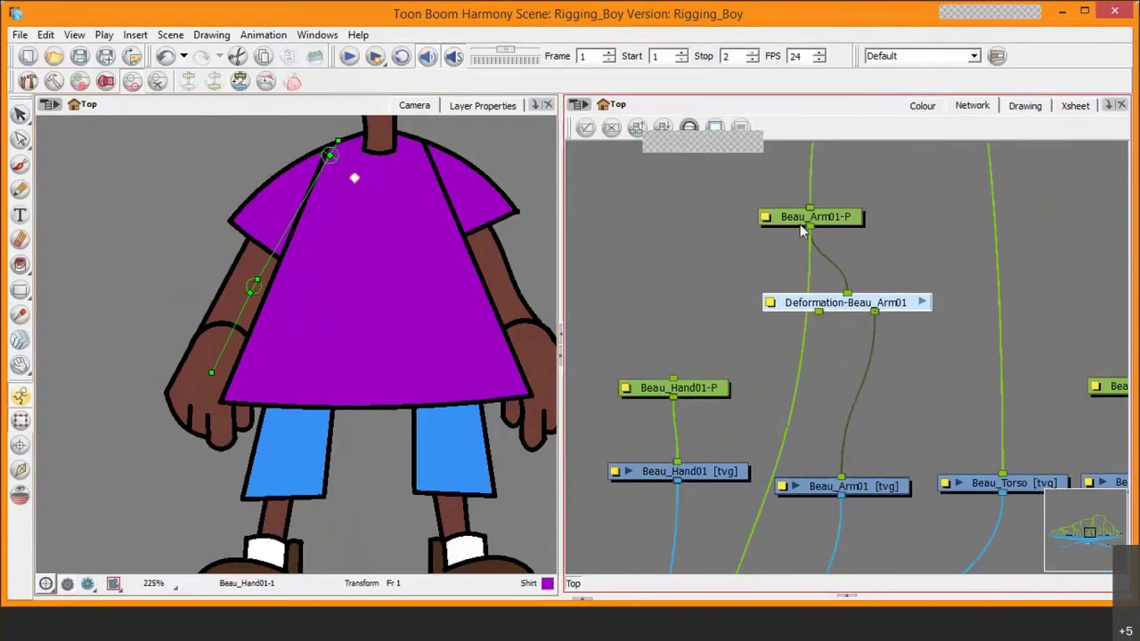
- Move the Beau_Arm01-P peg aside and connect the Beau_Hand01-P peg to the kinematic output of the Deformation-Beau_Arm01 group
{"action": "left_click_drag", "start_coordinate": [801, 230], "coordinate": [740, 198]}
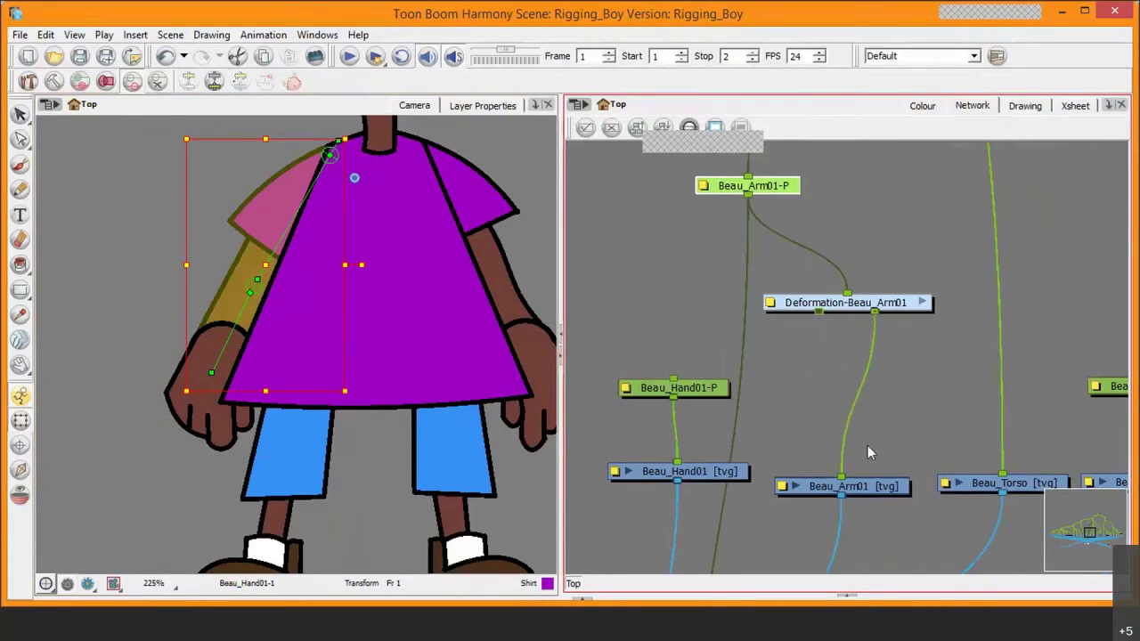
{"action": "left_click_drag", "start_coordinate": [876, 492], "coordinate": [874, 480]}
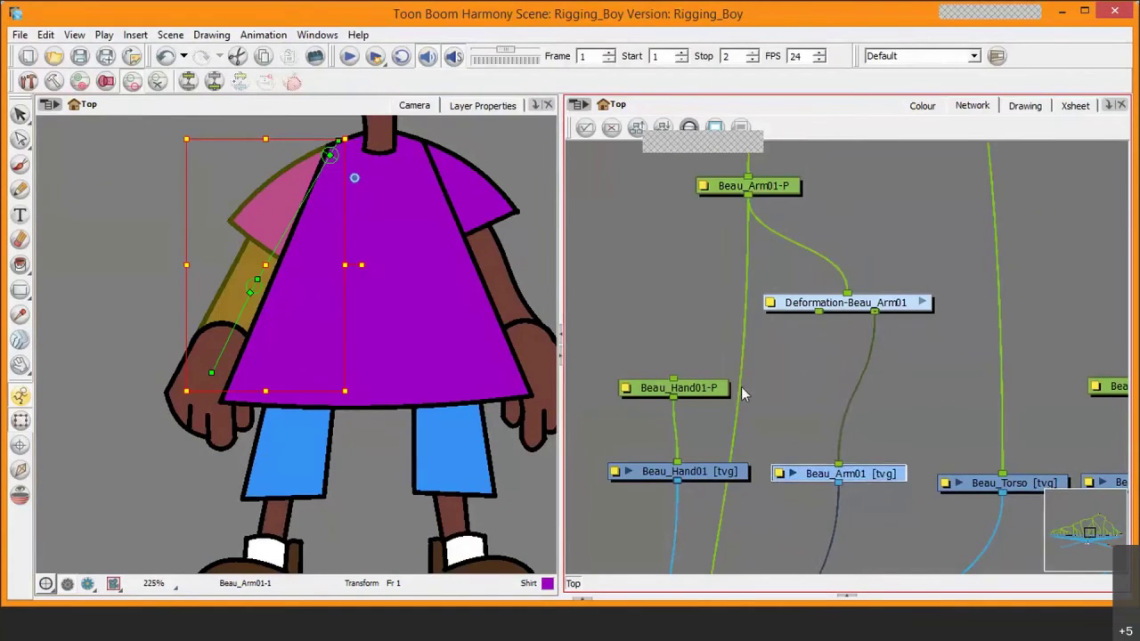
{"action": "left_click_drag", "start_coordinate": [708, 389], "coordinate": [820, 313]}
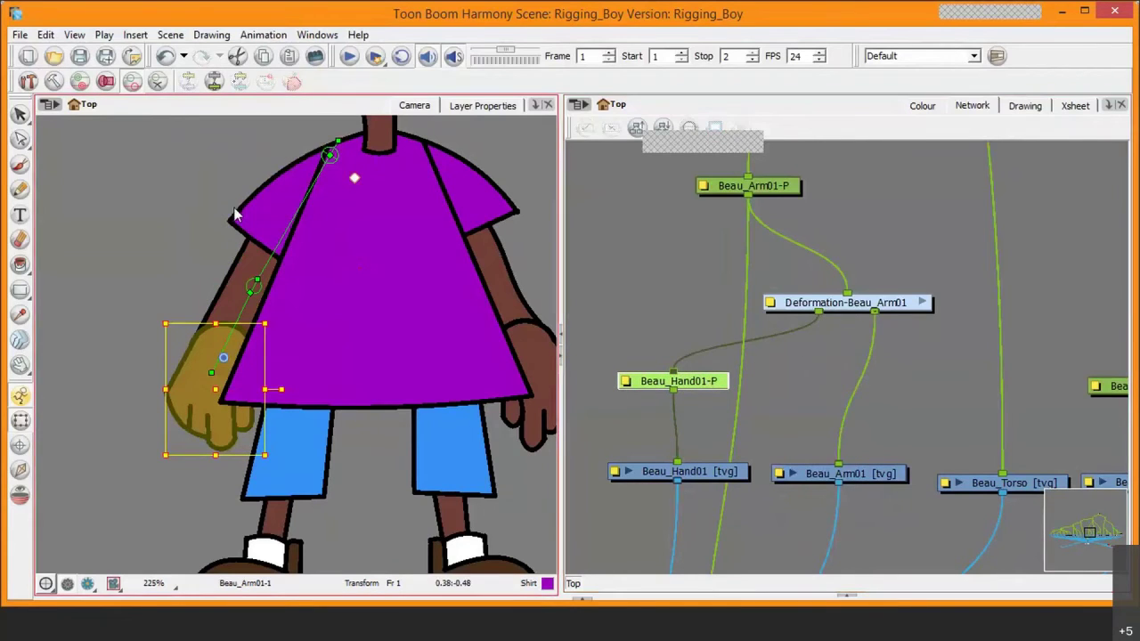
- Try moving the forearm with its bone to test whether the hand follows through the kinematic output
{"action": "left_click", "coordinate": [99, 231]}
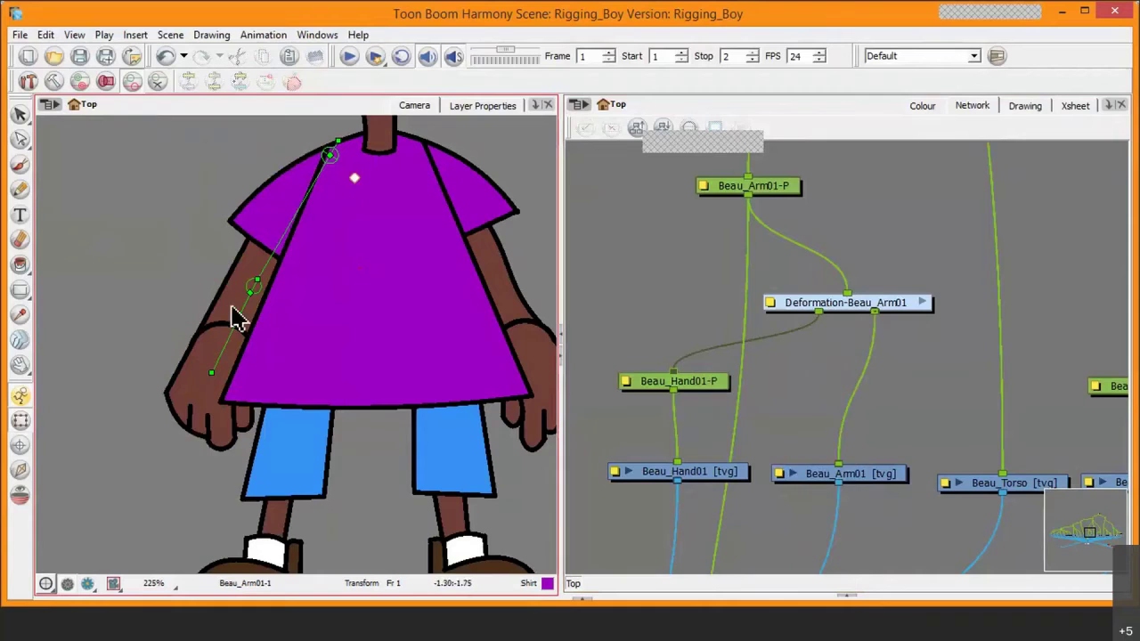
{"action": "left_click_drag", "start_coordinate": [240, 312], "coordinate": [206, 381]}
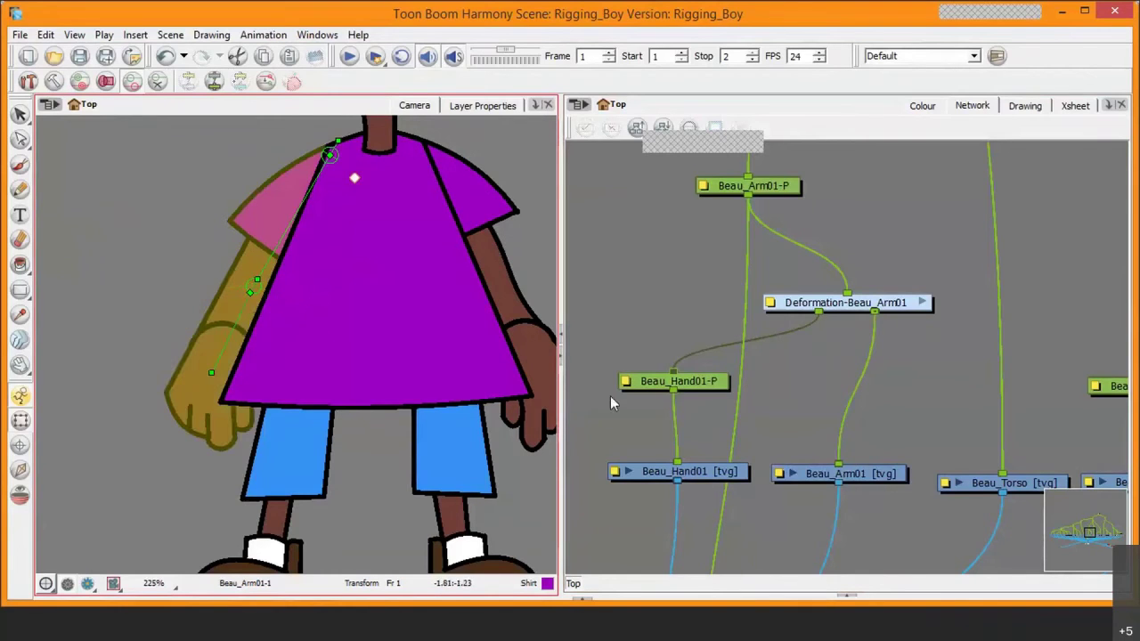
{"action": "left_click_drag", "start_coordinate": [909, 308], "coordinate": [904, 299]}
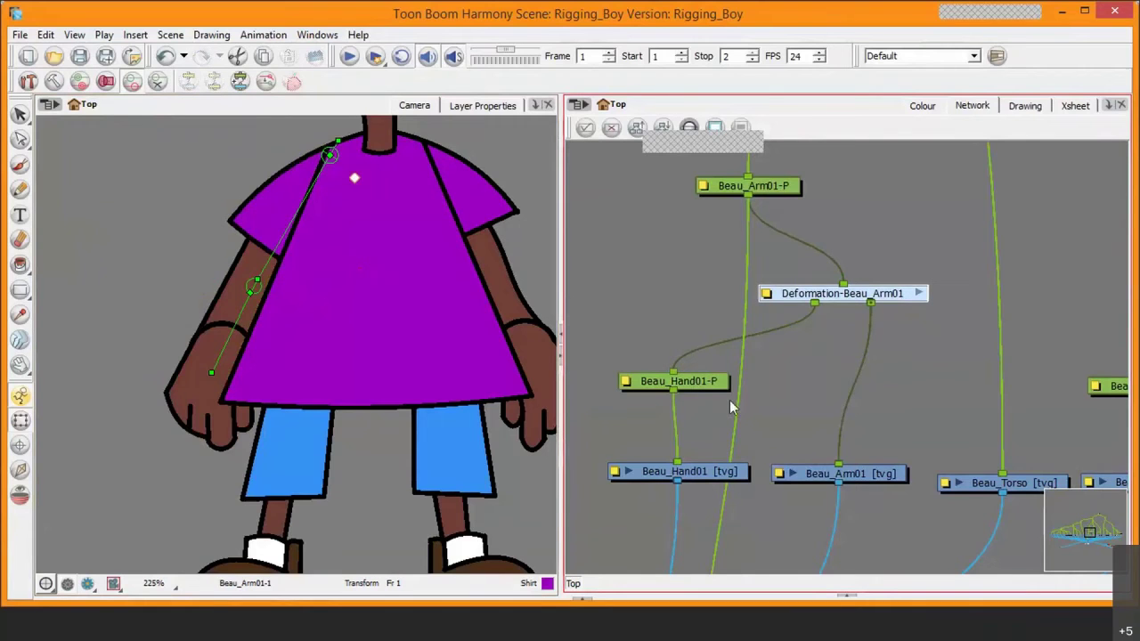
- Try parenting Beau_Hand01-P directly to Beau_Arm01-P, and restore its connection to the kinematic output of Deformation-Beau_Arm01
{"action": "left_click_drag", "start_coordinate": [704, 383], "coordinate": [750, 194]}
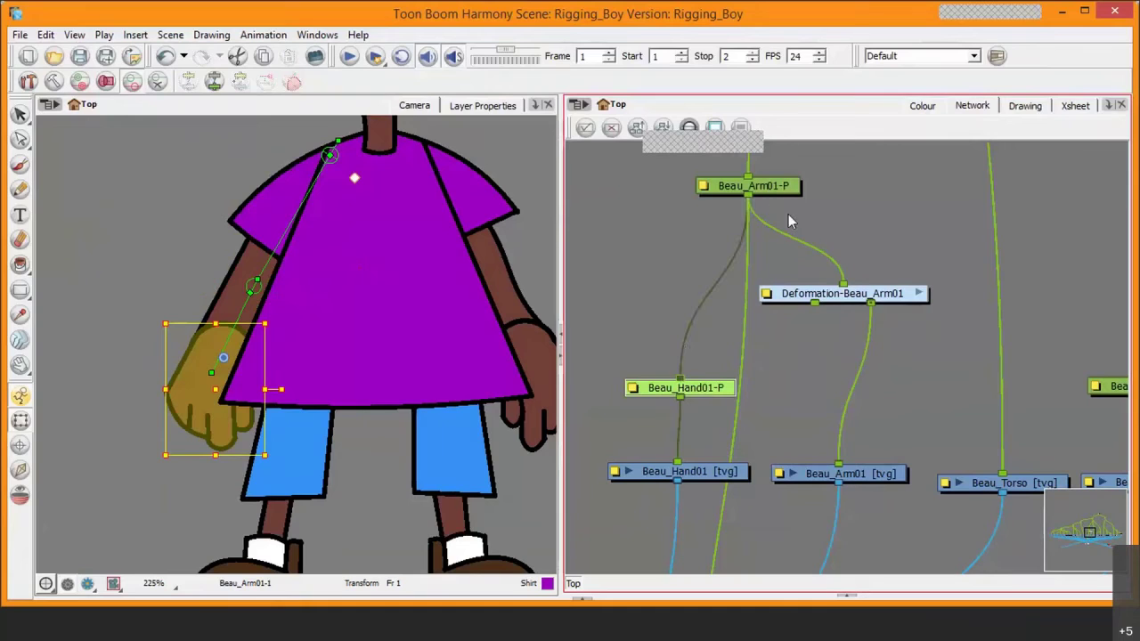
{"action": "left_click_drag", "start_coordinate": [686, 381], "coordinate": [650, 239]}
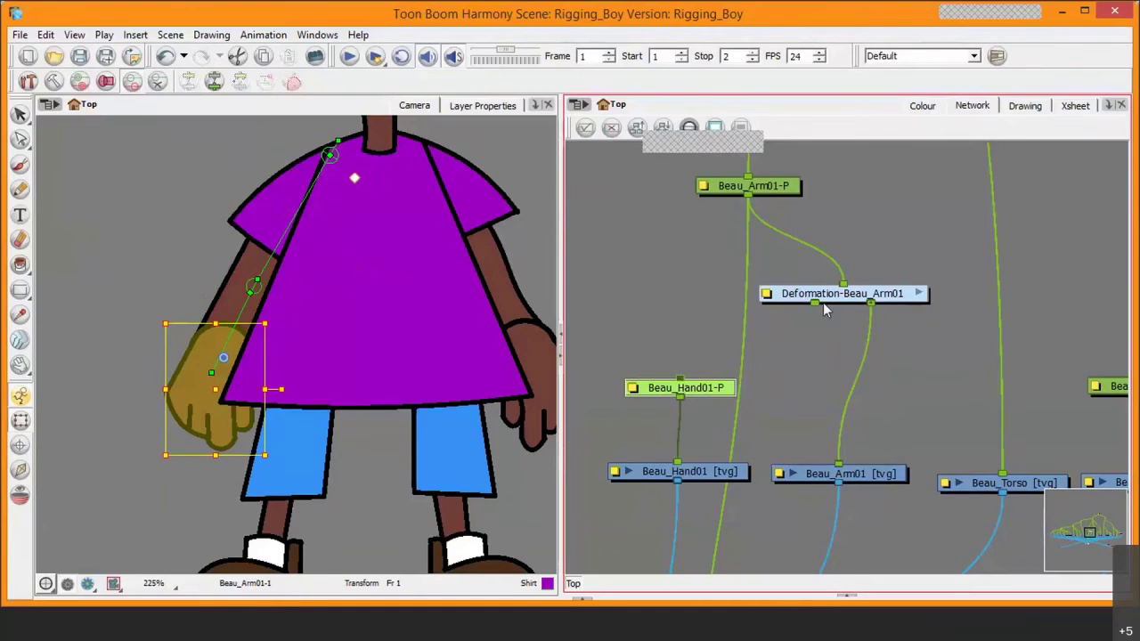
{"action": "left_click_drag", "start_coordinate": [682, 380], "coordinate": [830, 301]}
{"action": "left_click", "coordinate": [879, 472]}
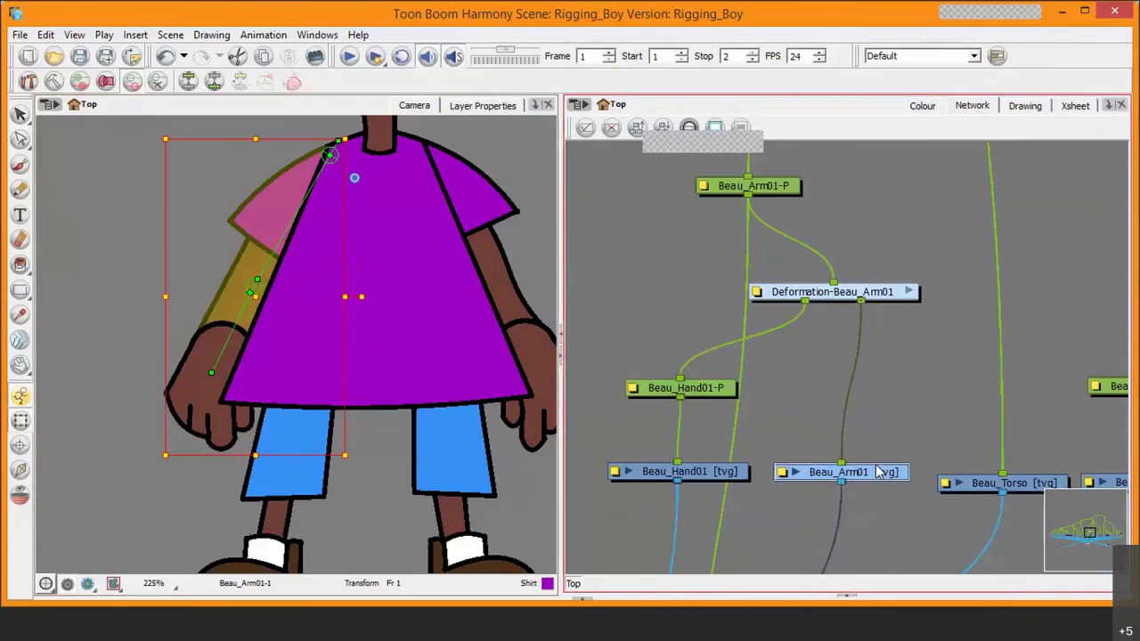
{"action": "left_click", "coordinate": [699, 476]}
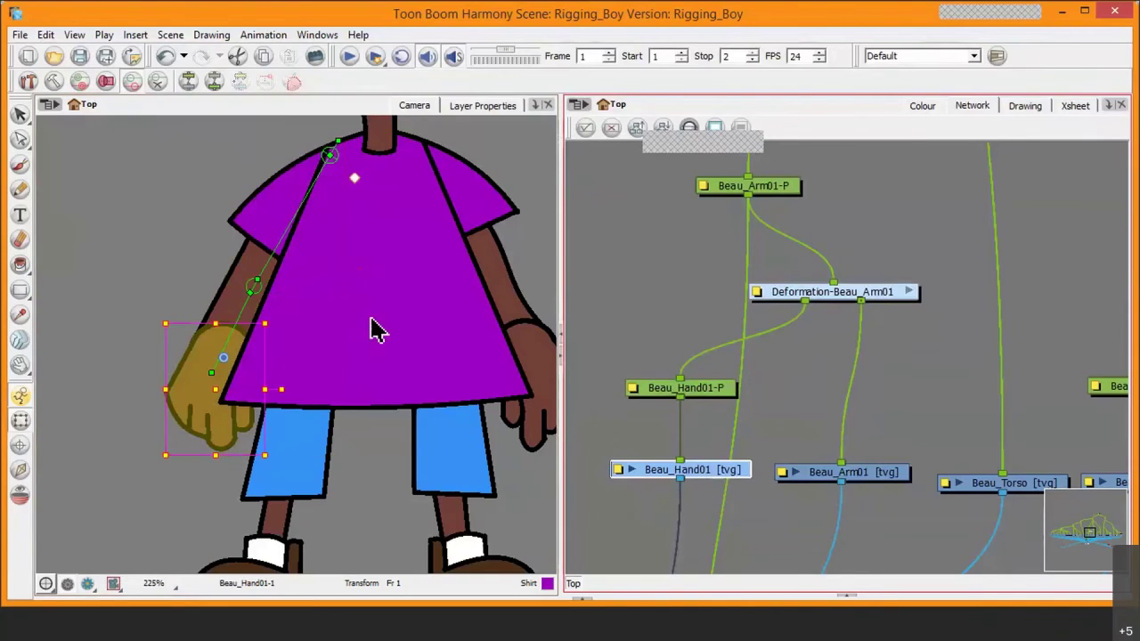
- Try raising the forearm again with the hand peg reconnected to the kinematic output, and undo the pose
{"action": "left_click", "coordinate": [262, 323]}
{"action": "left_click_drag", "start_coordinate": [243, 311], "coordinate": [214, 234]}
{"action": "key", "text": "ctrl+z"}
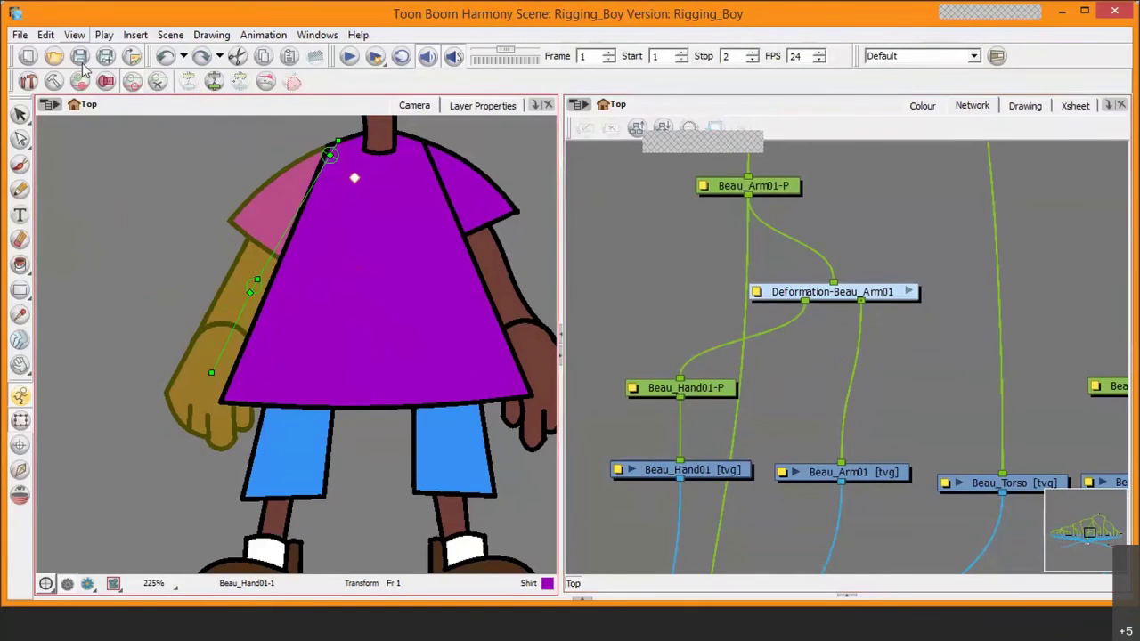
- Disable the Beau_Torso and Beau_Hand02 drawing nodes to expose the whole Beau_Arm02 arm
{"action": "key", "text": "space"}
{"action": "left_click_drag", "start_coordinate": [515, 249], "coordinate": [369, 330]}
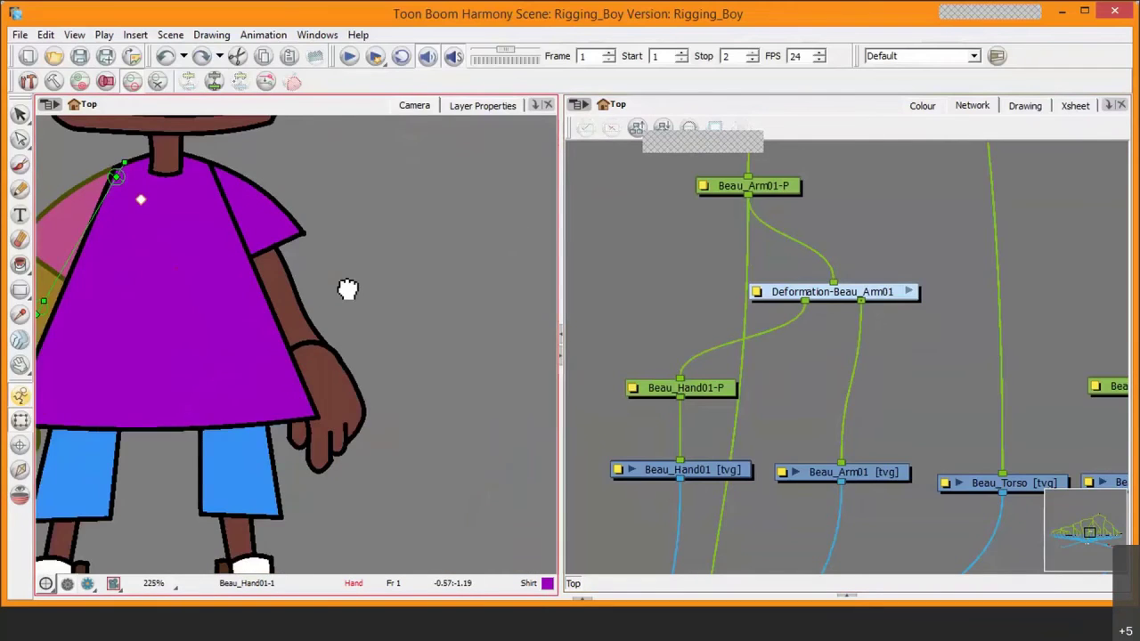
{"action": "left_click", "coordinate": [371, 324]}
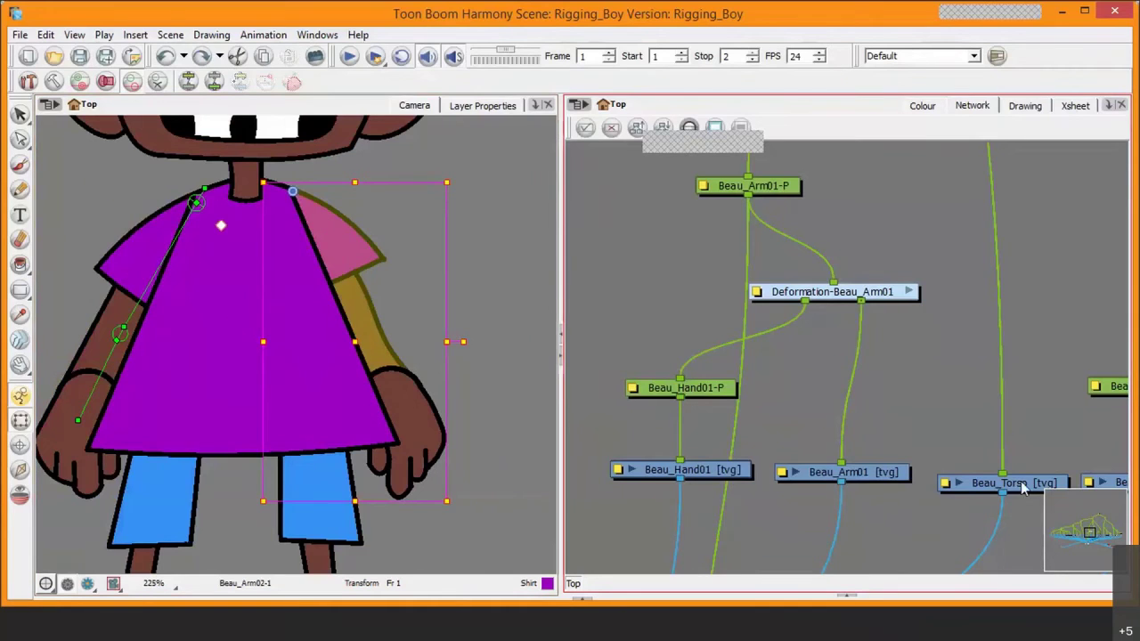
{"action": "left_click_drag", "start_coordinate": [1022, 484], "coordinate": [1024, 473]}
{"action": "key", "text": "d"}
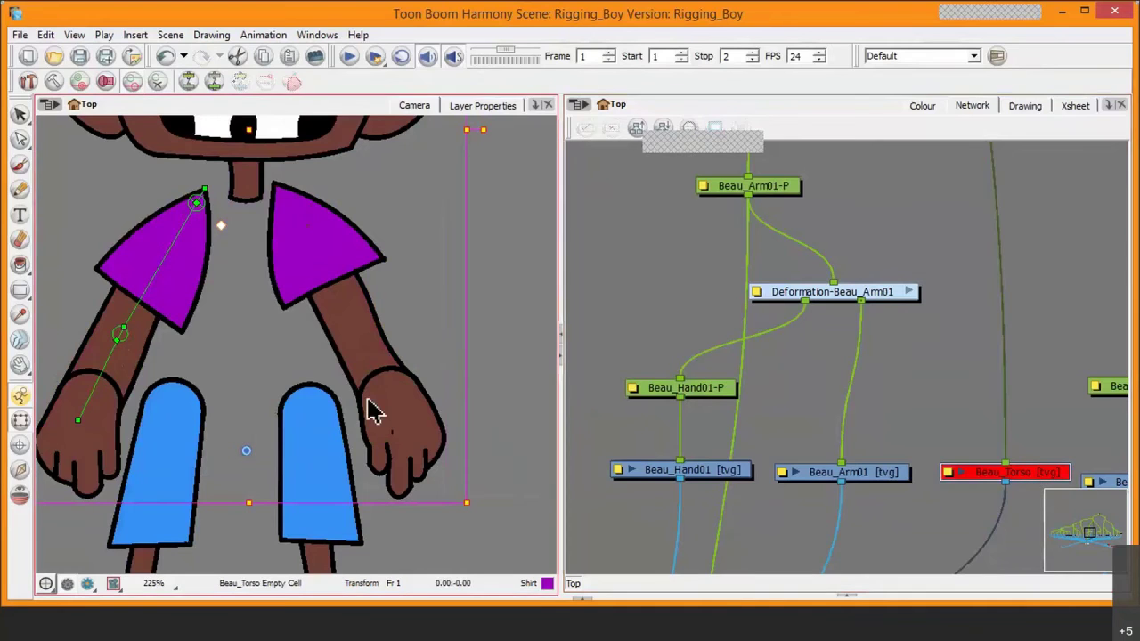
{"action": "left_click", "coordinate": [390, 420]}
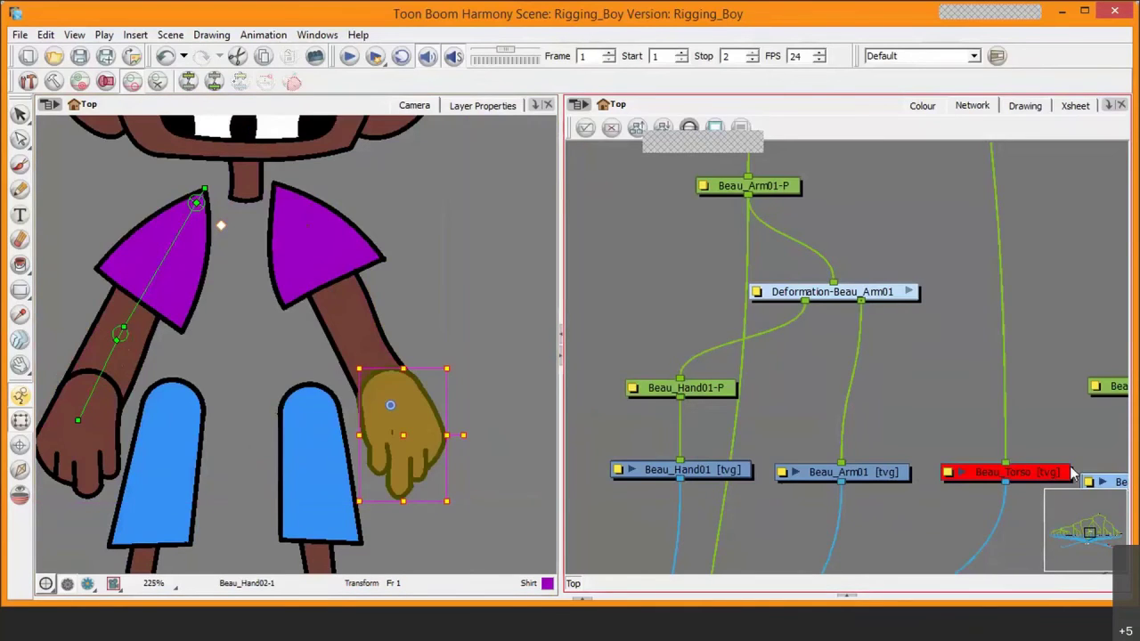
{"action": "key", "text": "d"}
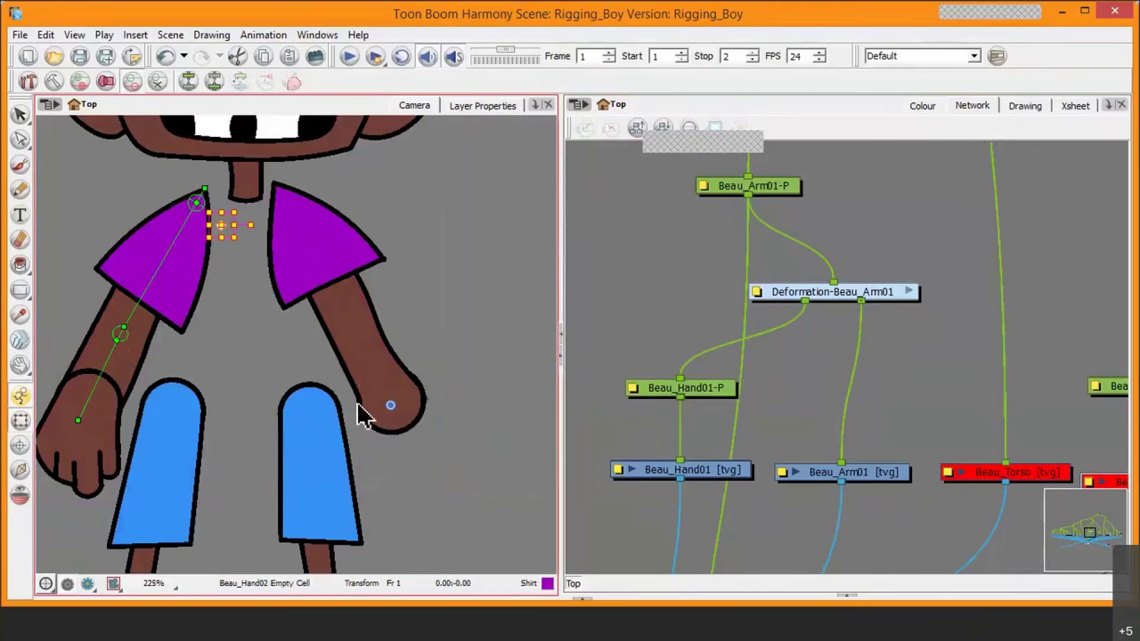
{"action": "left_click", "coordinate": [29, 83]}
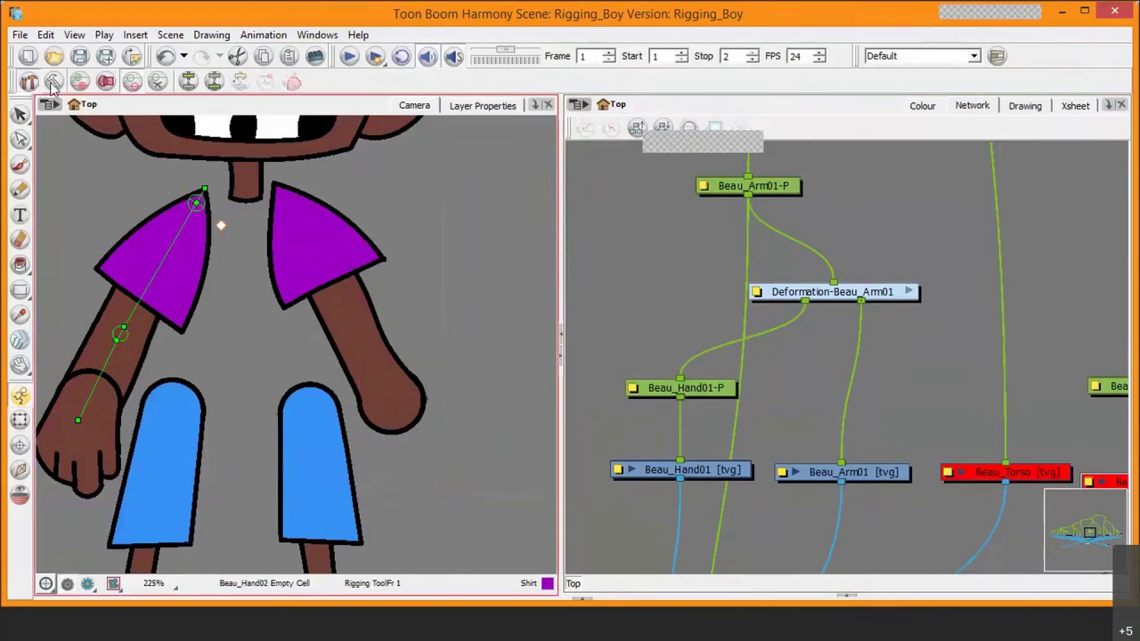
{"action": "left_click", "coordinate": [53, 83]}
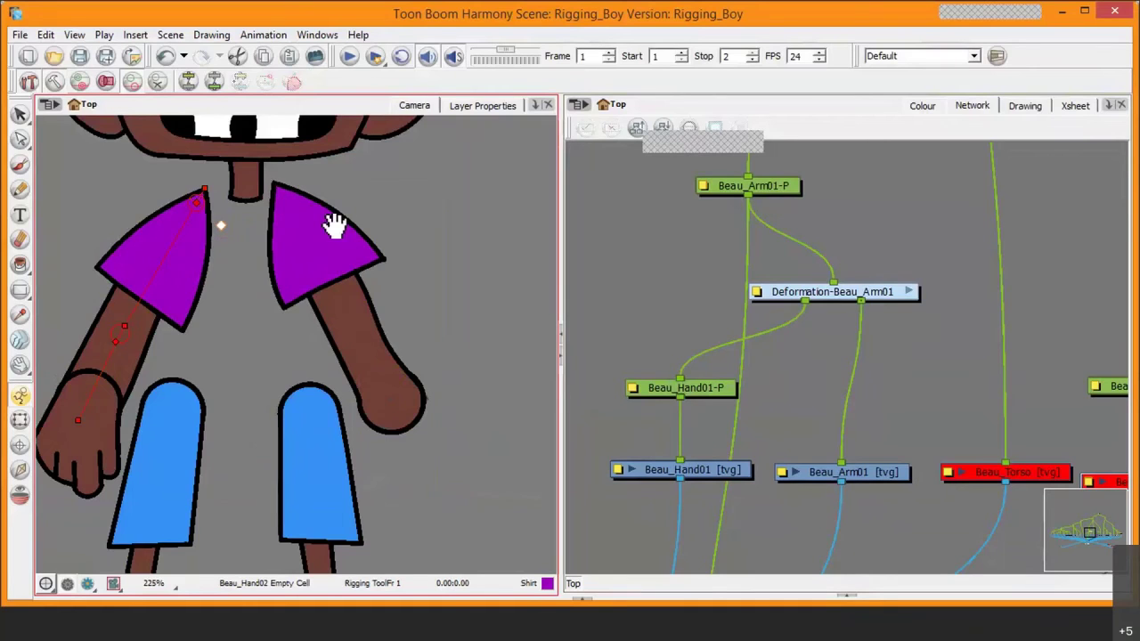
{"action": "left_click_drag", "start_coordinate": [334, 224], "coordinate": [338, 267]}
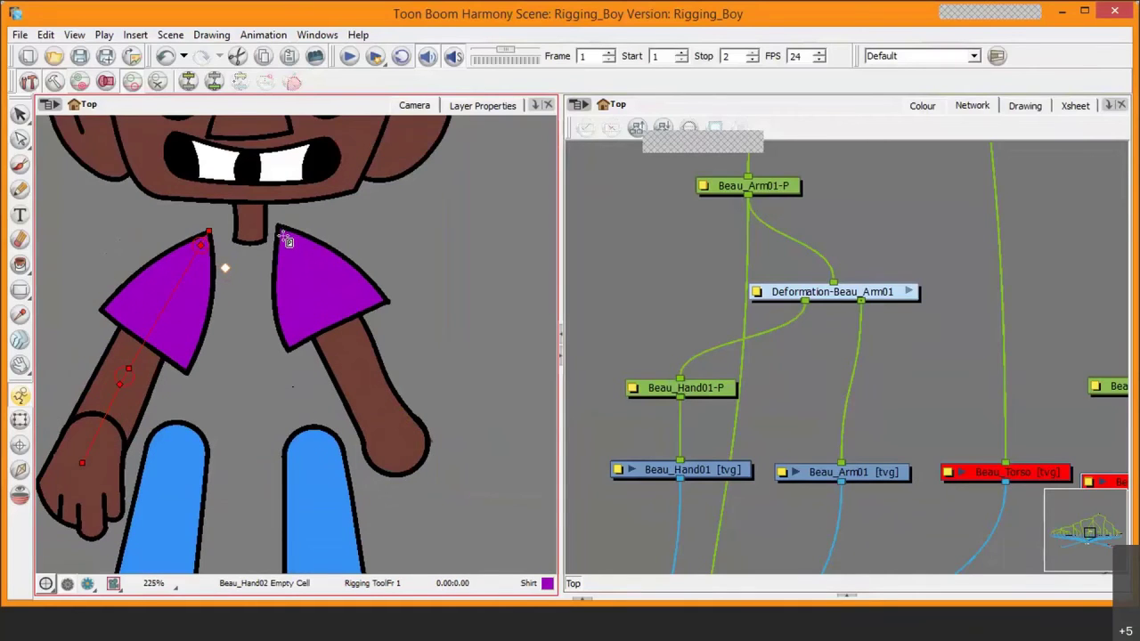
{"action": "left_click", "coordinate": [287, 240]}
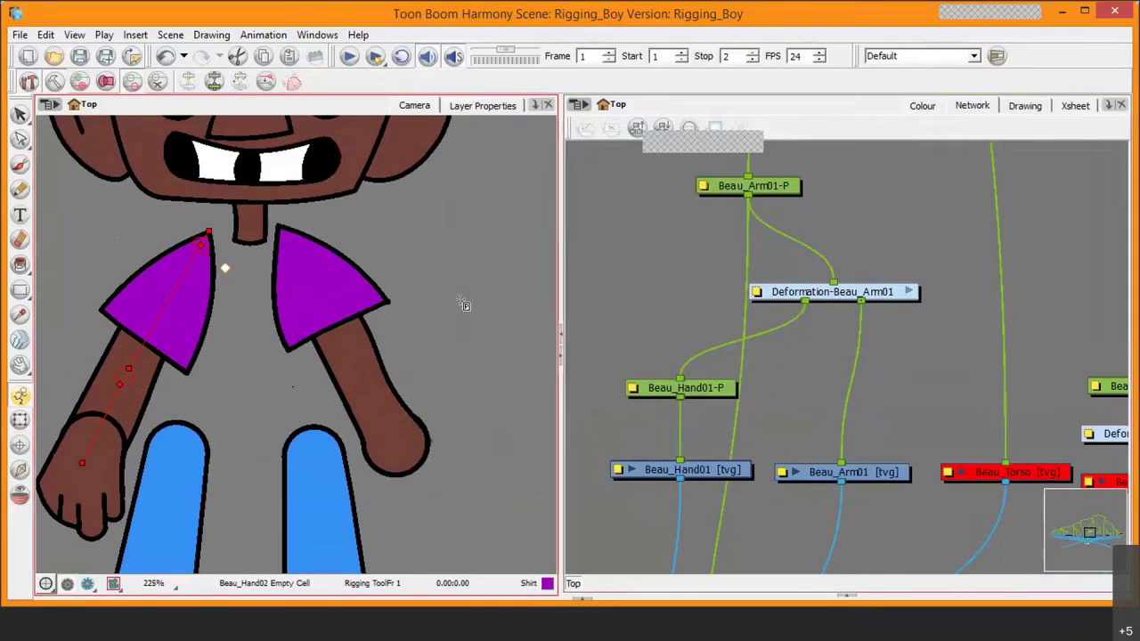
{"action": "left_click_drag", "start_coordinate": [994, 409], "coordinate": [706, 283]}
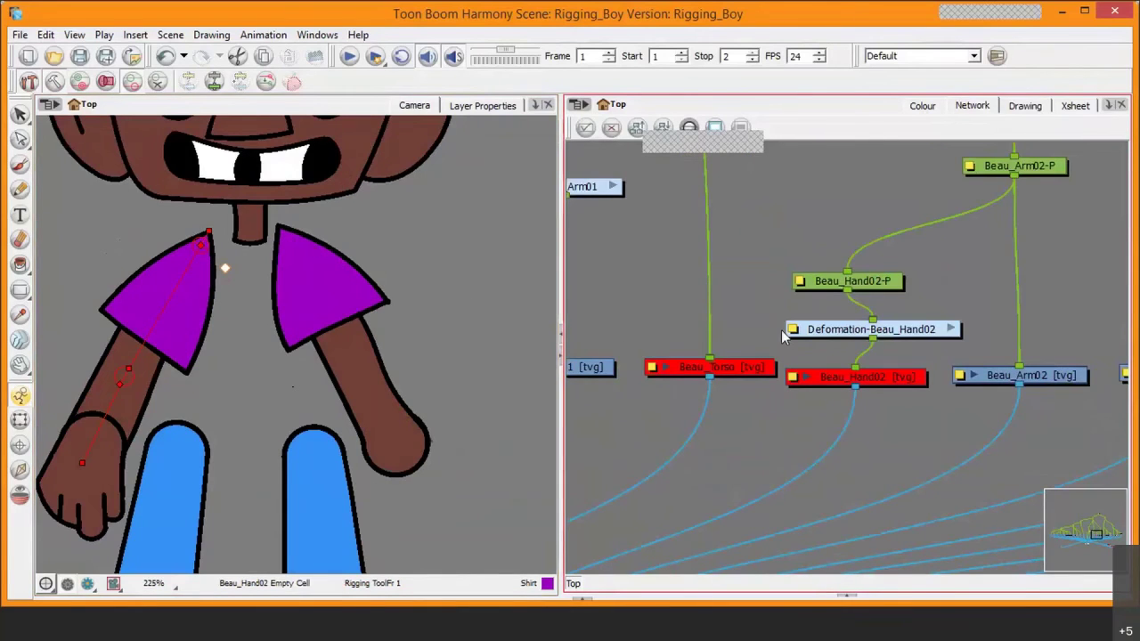
{"action": "key", "text": "Delete"}
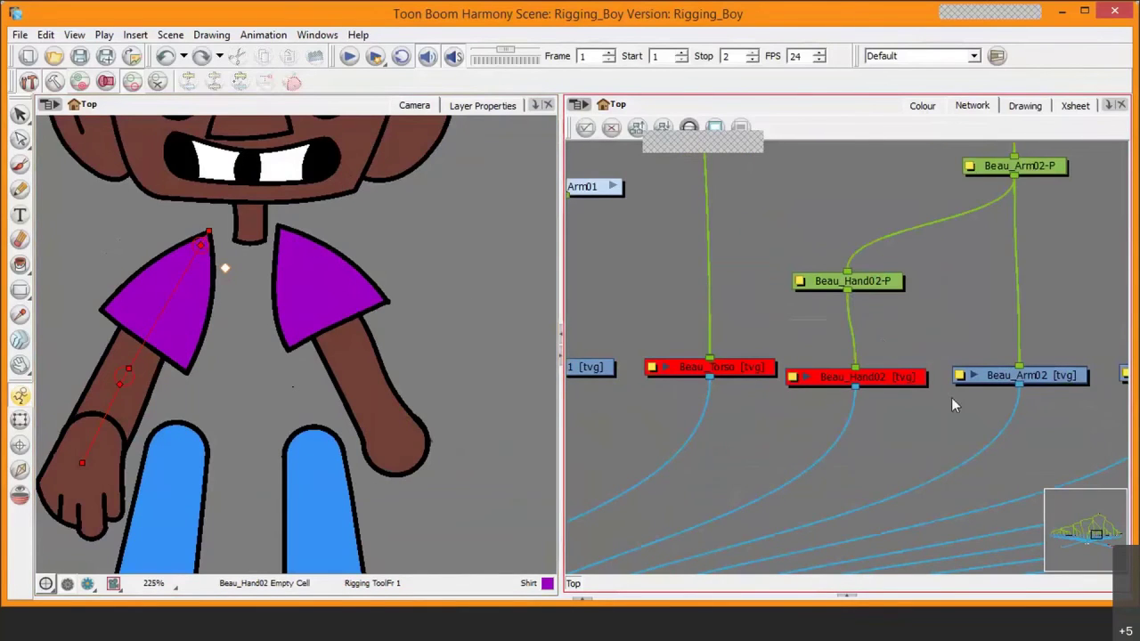
- Build a two-bone deformation chain on the Beau_Arm02 drawing, running from the shoulder through the elbow to the wrist
{"action": "left_click", "coordinate": [1052, 380]}
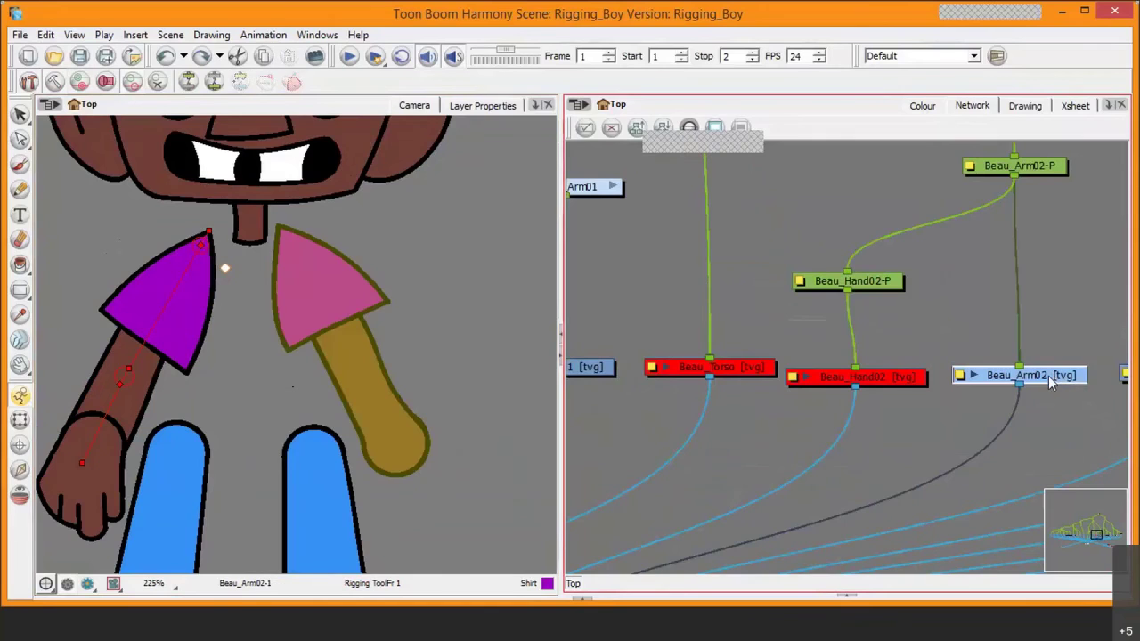
{"action": "left_click", "coordinate": [284, 237]}
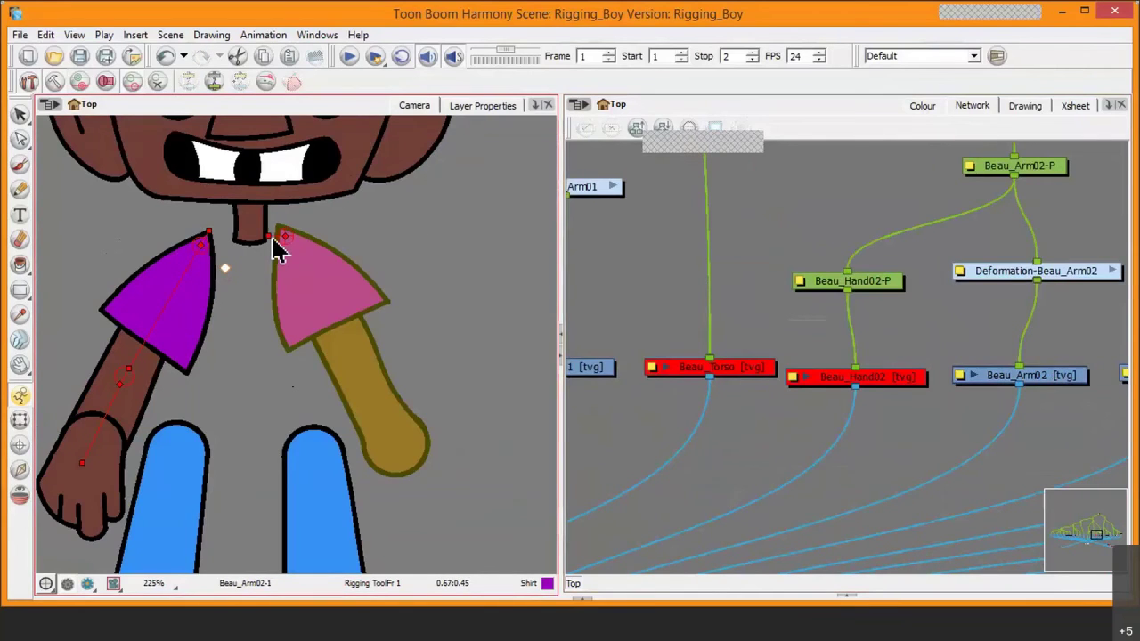
{"action": "left_click", "coordinate": [361, 374]}
{"action": "left_click", "coordinate": [400, 453]}
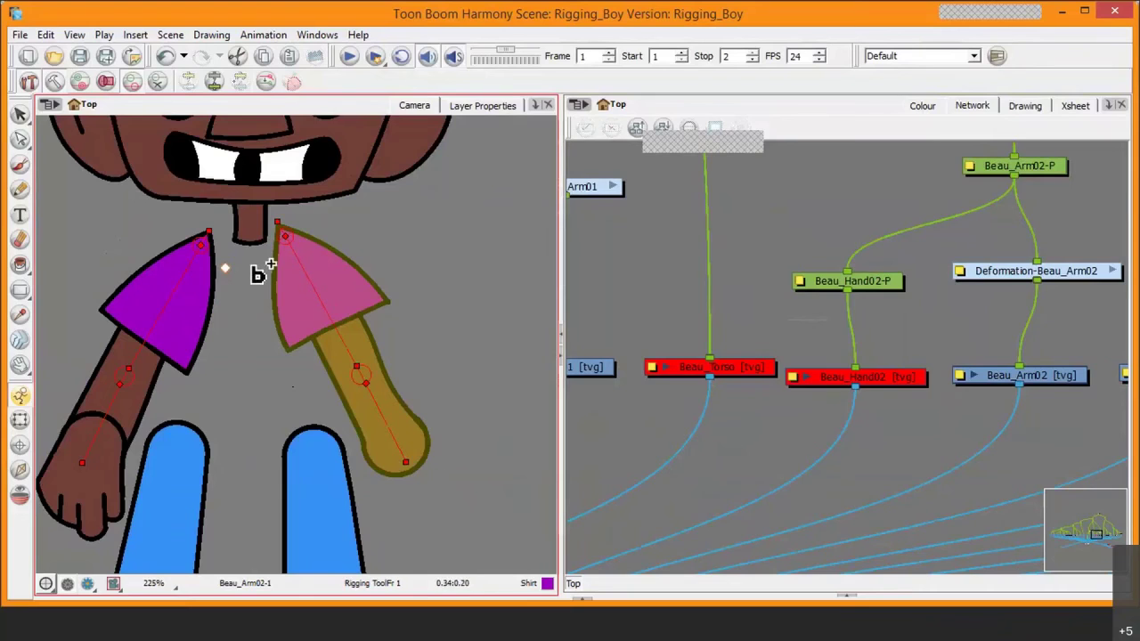
{"action": "left_click", "coordinate": [55, 81]}
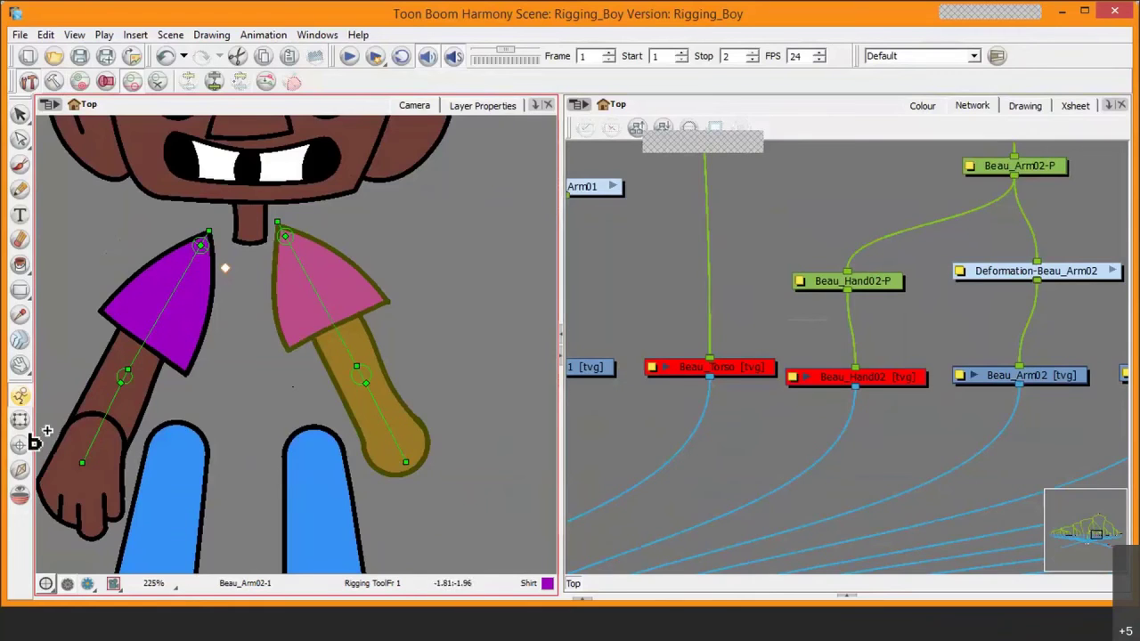
- Try bending the Beau_Arm02 forearm and adjusting its elbow with the new bones, and undo the pose
{"action": "left_click", "coordinate": [20, 419]}
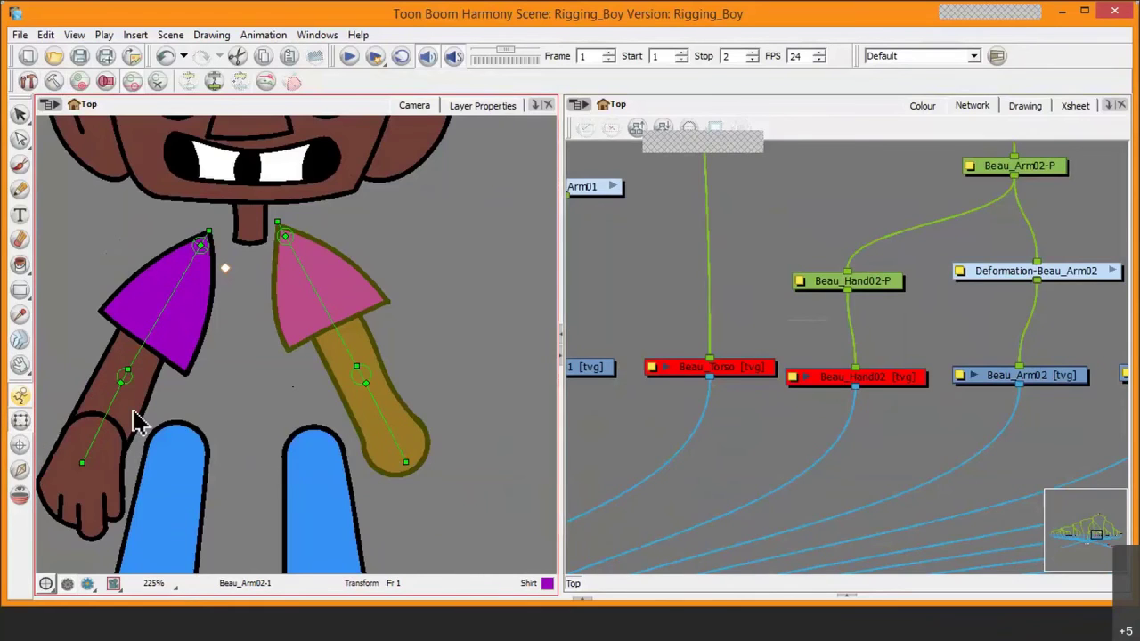
{"action": "left_click_drag", "start_coordinate": [389, 438], "coordinate": [373, 397]}
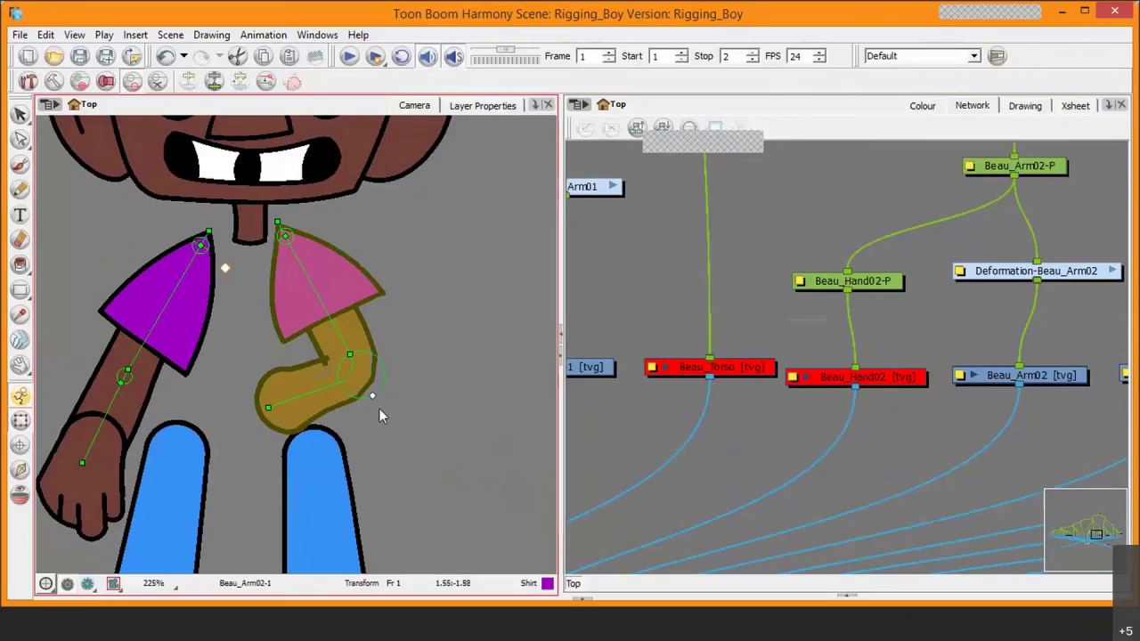
{"action": "key", "text": "ctrl+z"}
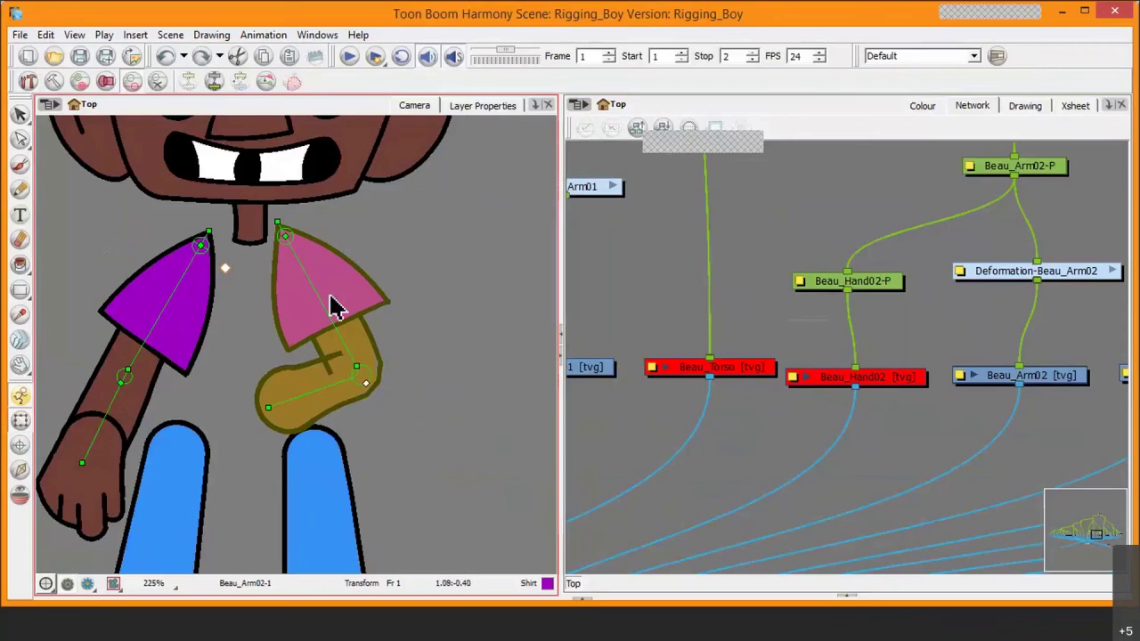
{"action": "key", "text": "ctrl+z"}
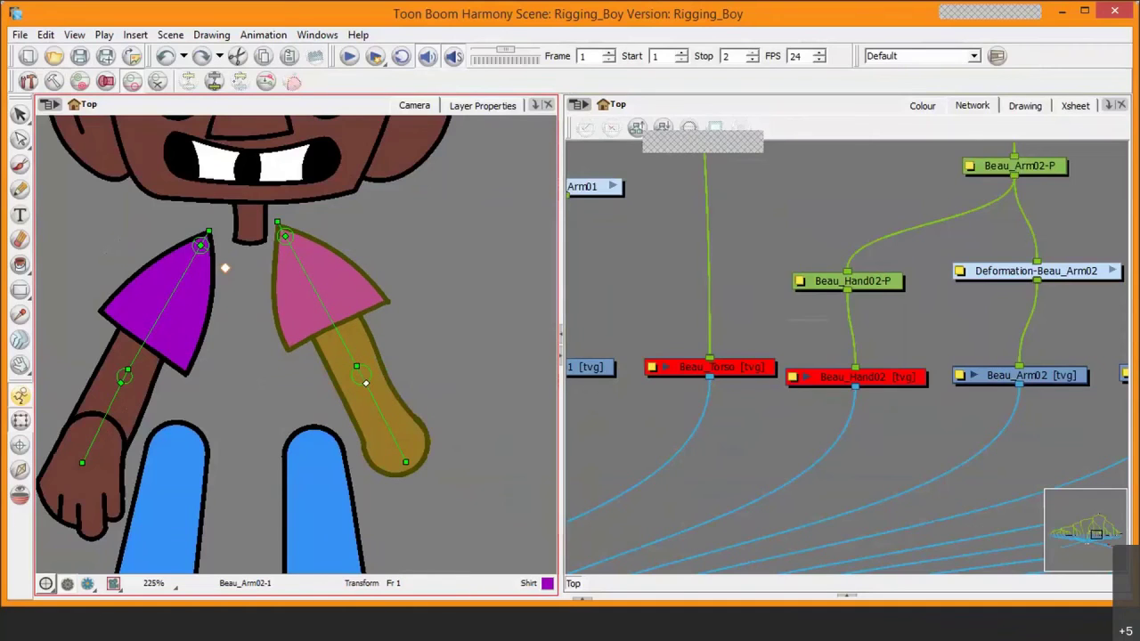
- Re-enable the Beau_Hand02 and Beau_Torso drawing nodes, and test whether the hand follows when the Beau_Arm02 forearm swings outward
{"action": "left_click", "coordinate": [615, 255]}
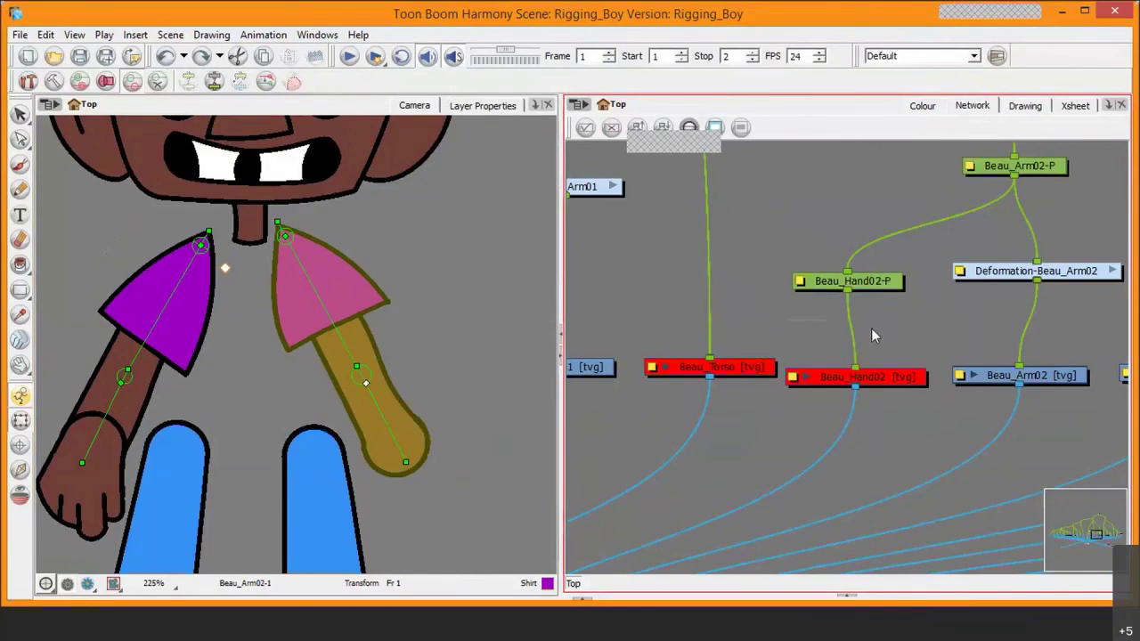
{"action": "left_click", "coordinate": [1054, 379]}
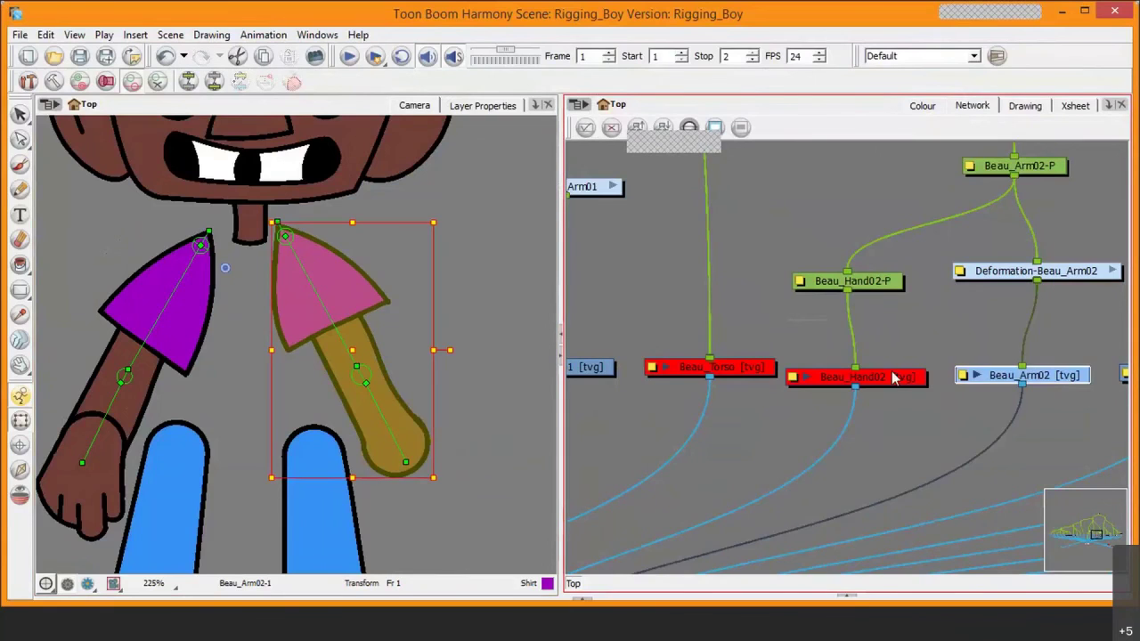
{"action": "left_click", "coordinate": [893, 377]}
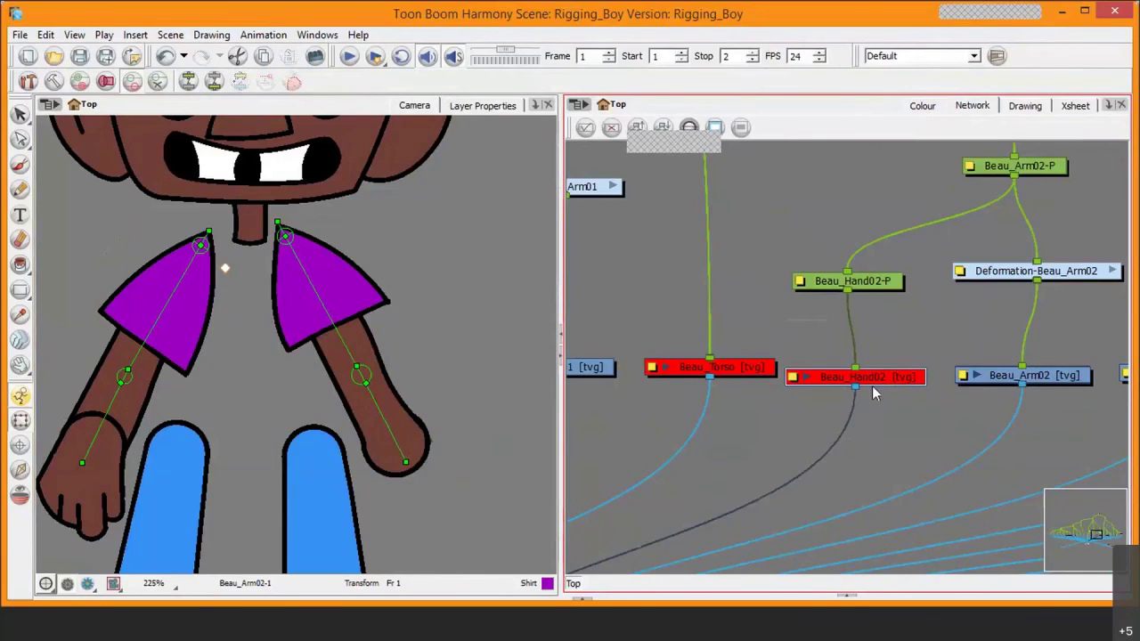
{"action": "left_click", "coordinate": [871, 378]}
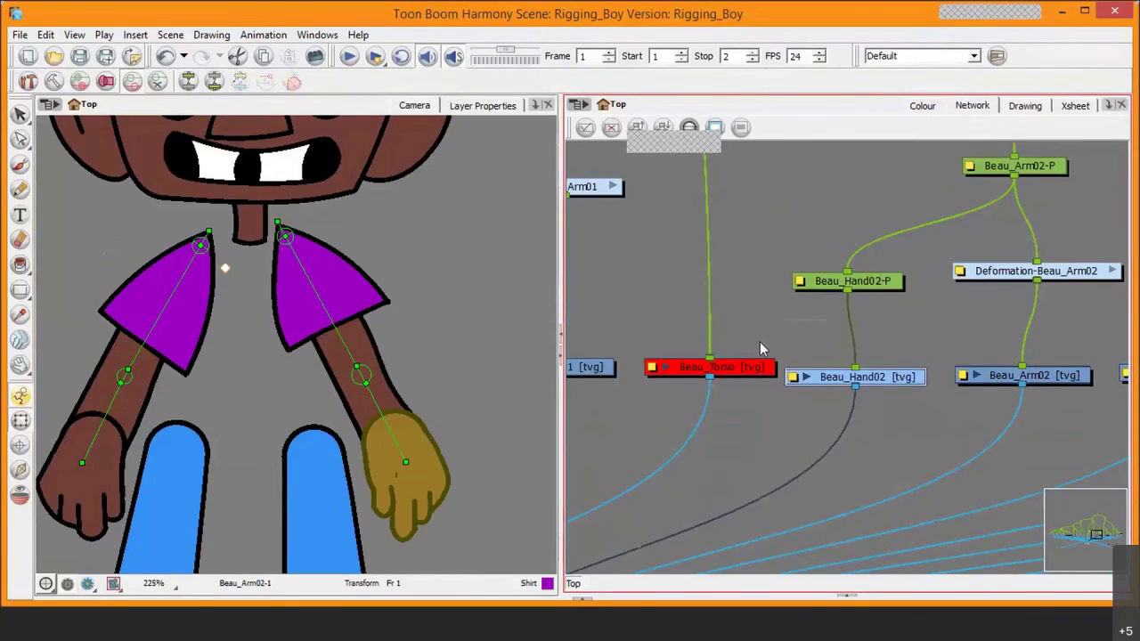
{"action": "left_click_drag", "start_coordinate": [372, 398], "coordinate": [413, 403]}
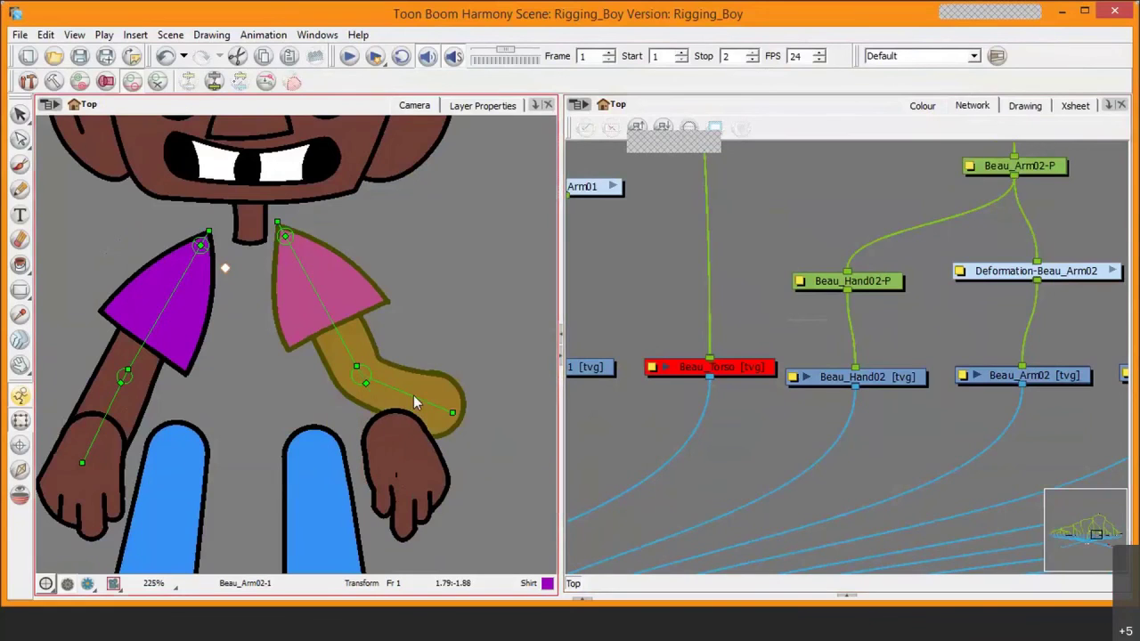
{"action": "left_click", "coordinate": [748, 370]}
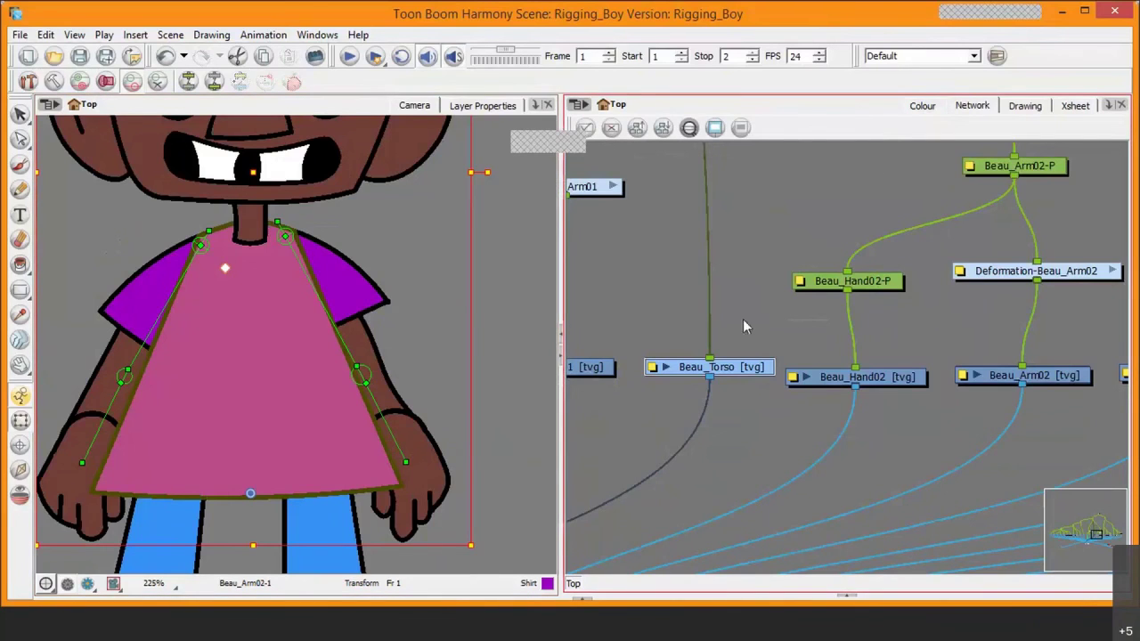
- Add a kinematic output to the Deformation-Beau_Arm02 group
{"action": "key", "text": "1"}
{"action": "key", "text": "1"}
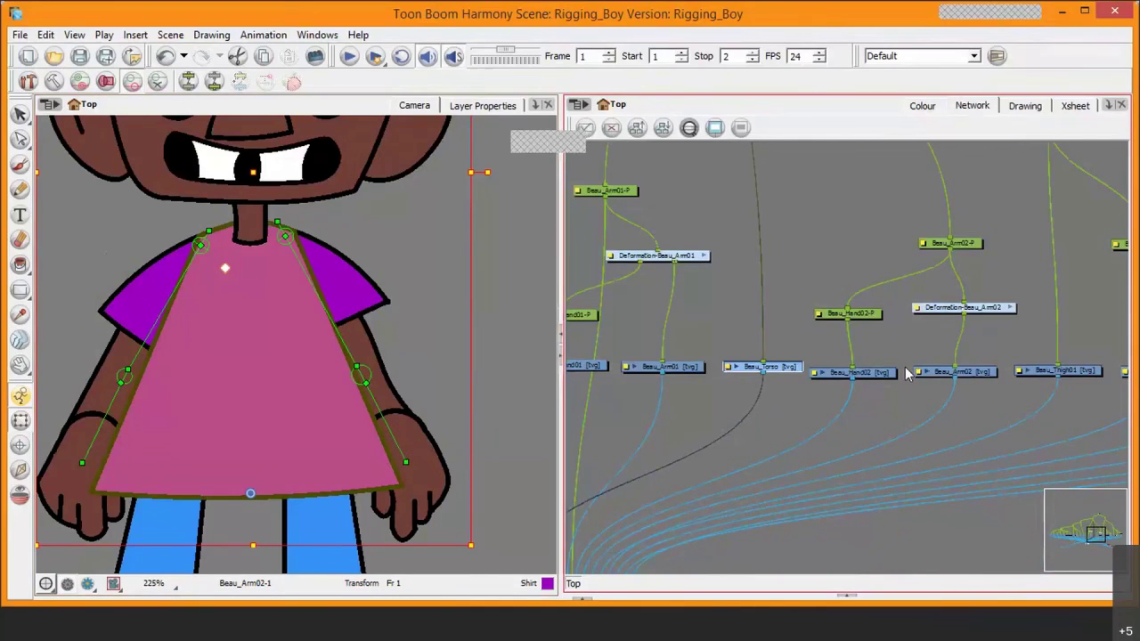
{"action": "left_click", "coordinate": [868, 374]}
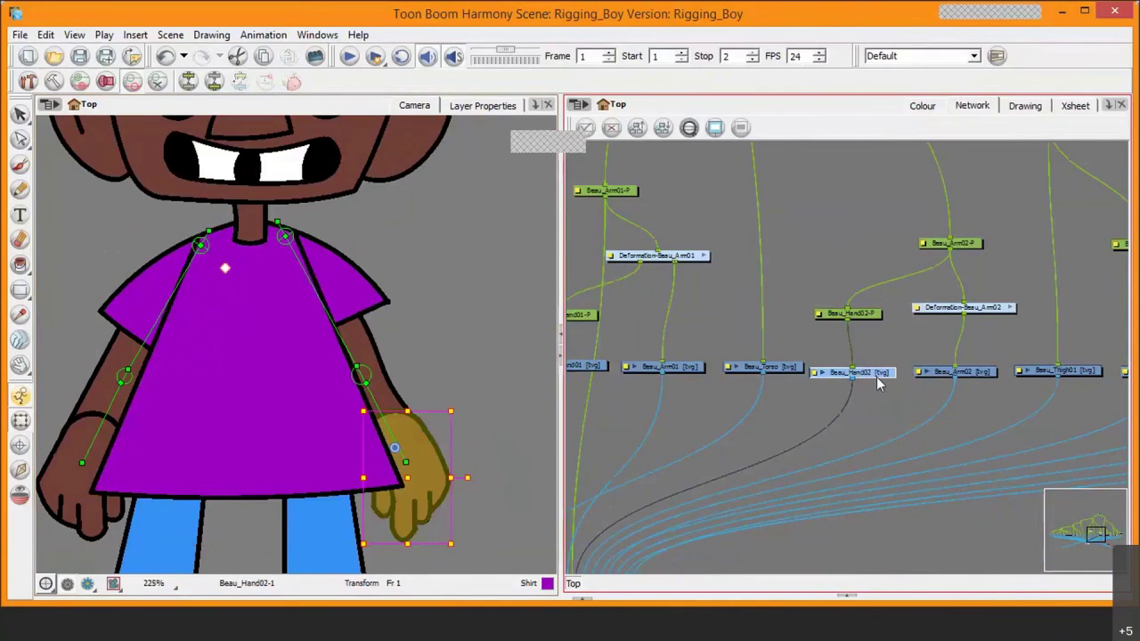
{"action": "left_click_drag", "start_coordinate": [947, 311], "coordinate": [944, 311]}
{"action": "scroll", "coordinate": [949, 317], "scroll_direction": "up", "scroll_amount": 3}
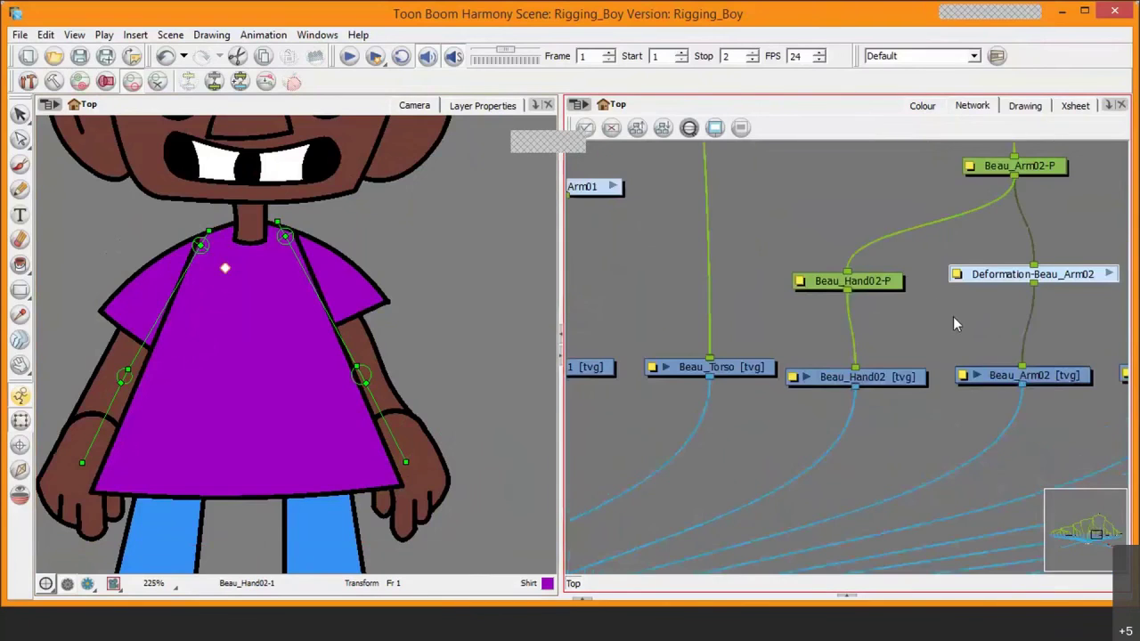
{"action": "left_click_drag", "start_coordinate": [1035, 268], "coordinate": [900, 266]}
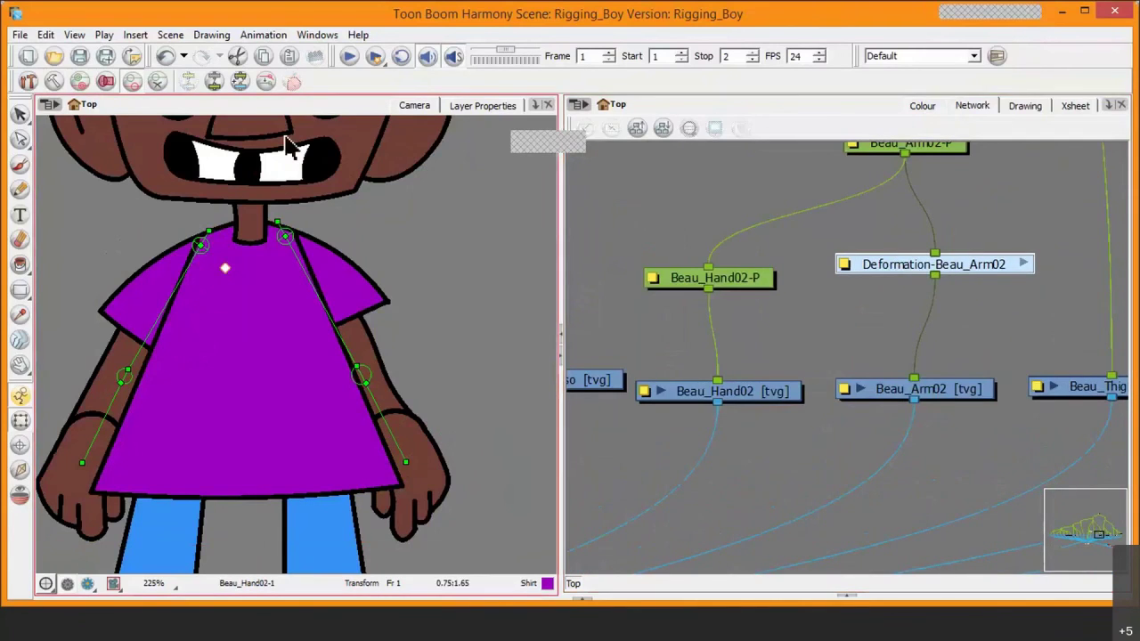
{"action": "left_click_drag", "start_coordinate": [991, 268], "coordinate": [995, 269]}
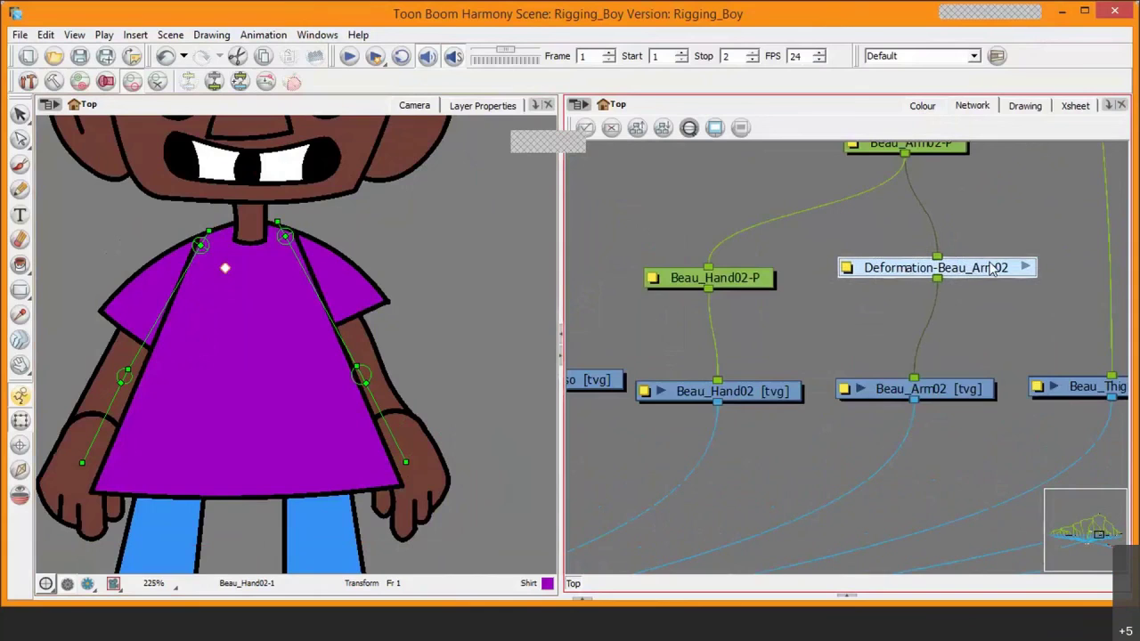
{"action": "left_click", "coordinate": [240, 80]}
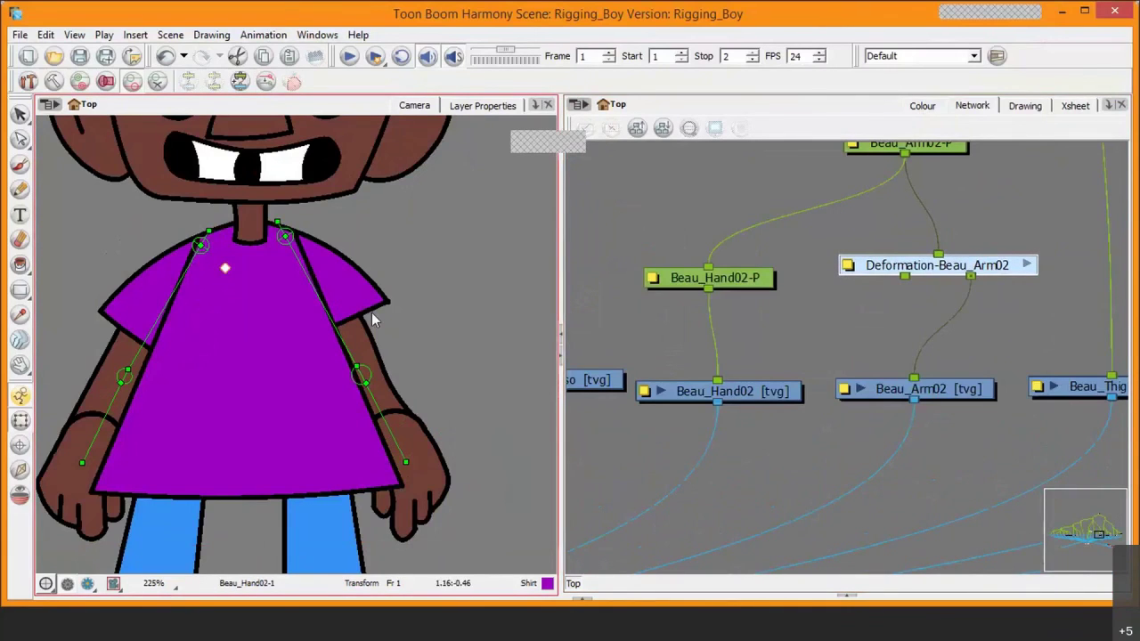
- Reconnect Beau_Hand02-P from Beau_Arm02-P to the kinematic output of Deformation-Beau_Arm02, and test the hand with the forearm
{"action": "left_click_drag", "start_coordinate": [708, 267], "coordinate": [727, 179]}
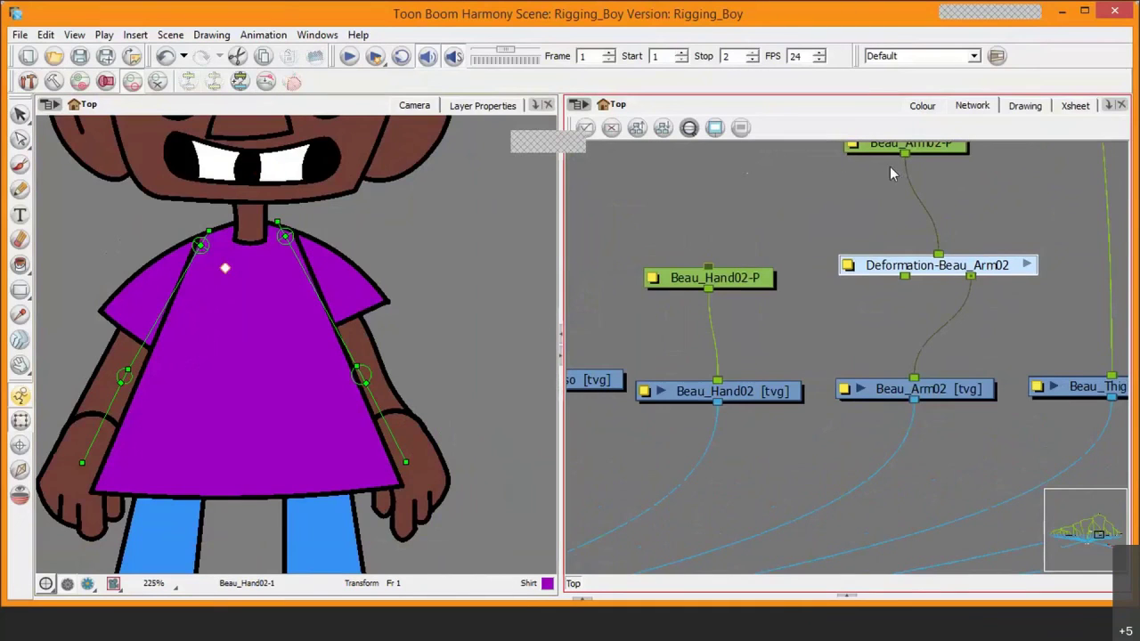
{"action": "left_click_drag", "start_coordinate": [989, 265], "coordinate": [990, 223]}
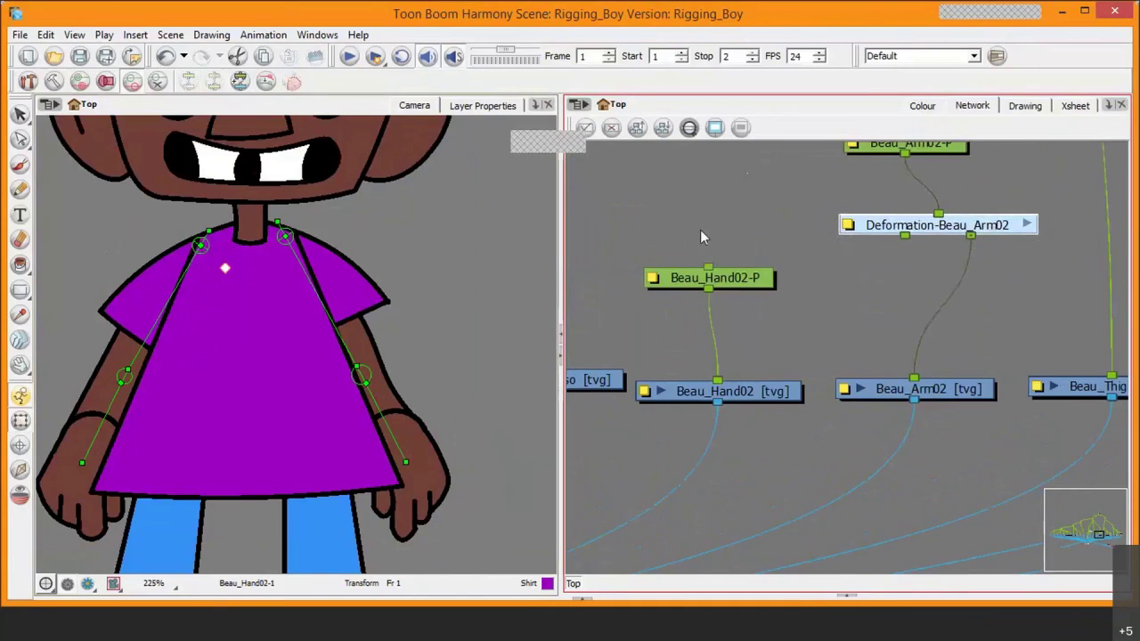
{"action": "left_click_drag", "start_coordinate": [709, 265], "coordinate": [899, 241]}
{"action": "left_click_drag", "start_coordinate": [378, 400], "coordinate": [377, 424]}
{"action": "left_click_drag", "start_coordinate": [452, 399], "coordinate": [459, 374]}
- Space out the second arm's nodes by moving Beau_Arm02-P and Deformation-Beau_Arm02 higher in the network
{"action": "left_click", "coordinate": [694, 311]}
{"action": "scroll", "coordinate": [757, 334], "scroll_direction": "down", "scroll_amount": 2}
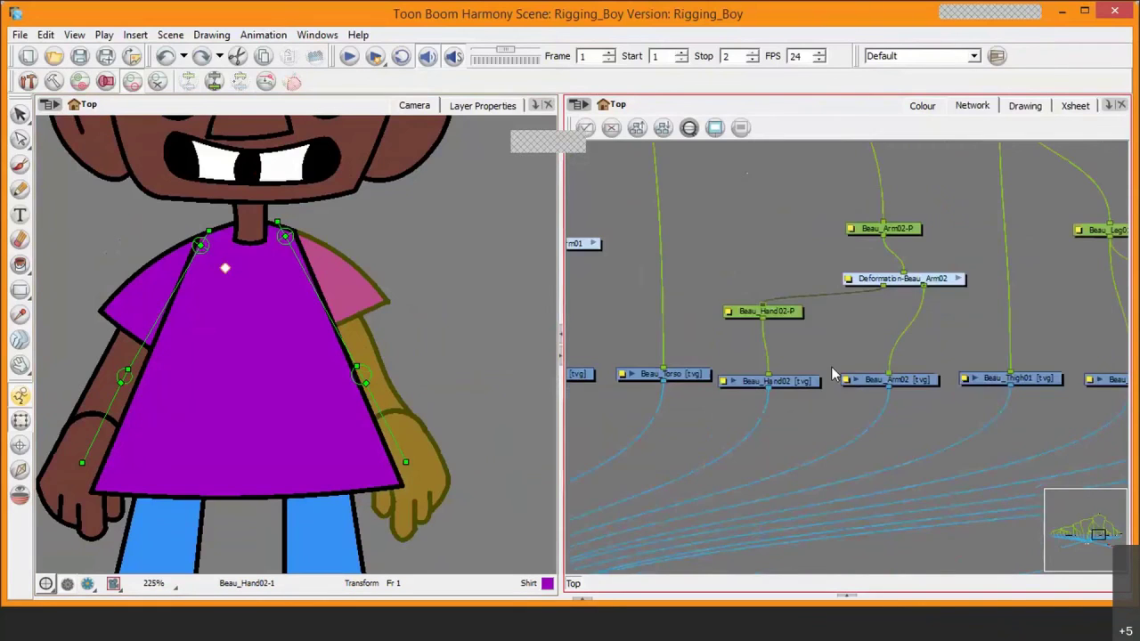
{"action": "scroll", "coordinate": [834, 376], "scroll_direction": "down", "scroll_amount": 2}
{"action": "left_click_drag", "start_coordinate": [882, 290], "coordinate": [871, 246]}
{"action": "left_click_drag", "start_coordinate": [906, 317], "coordinate": [877, 295]}
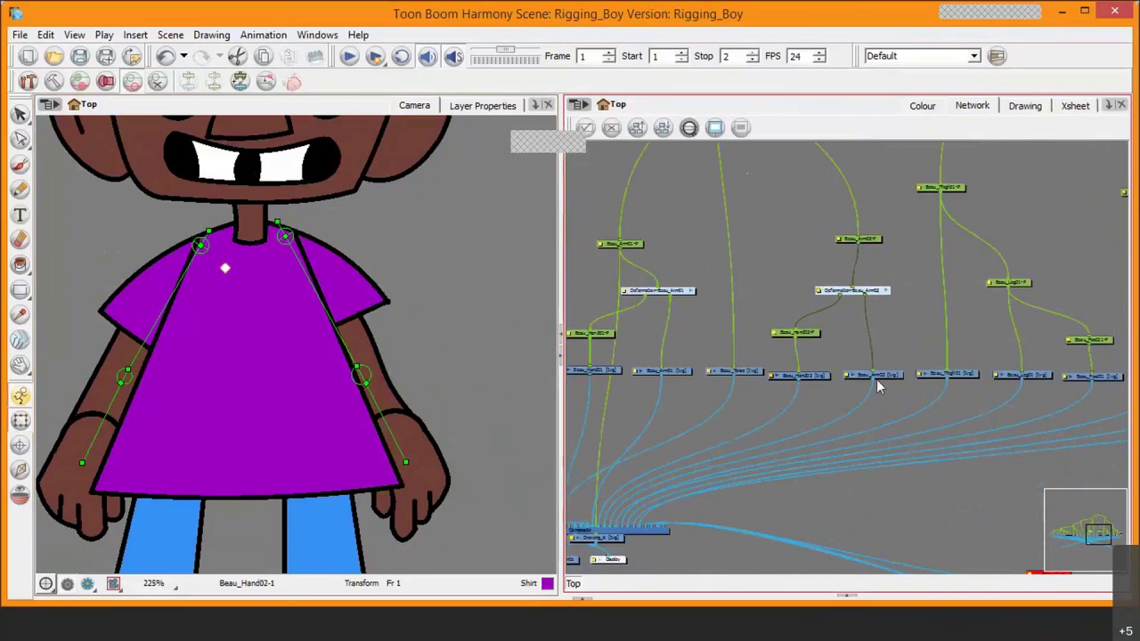